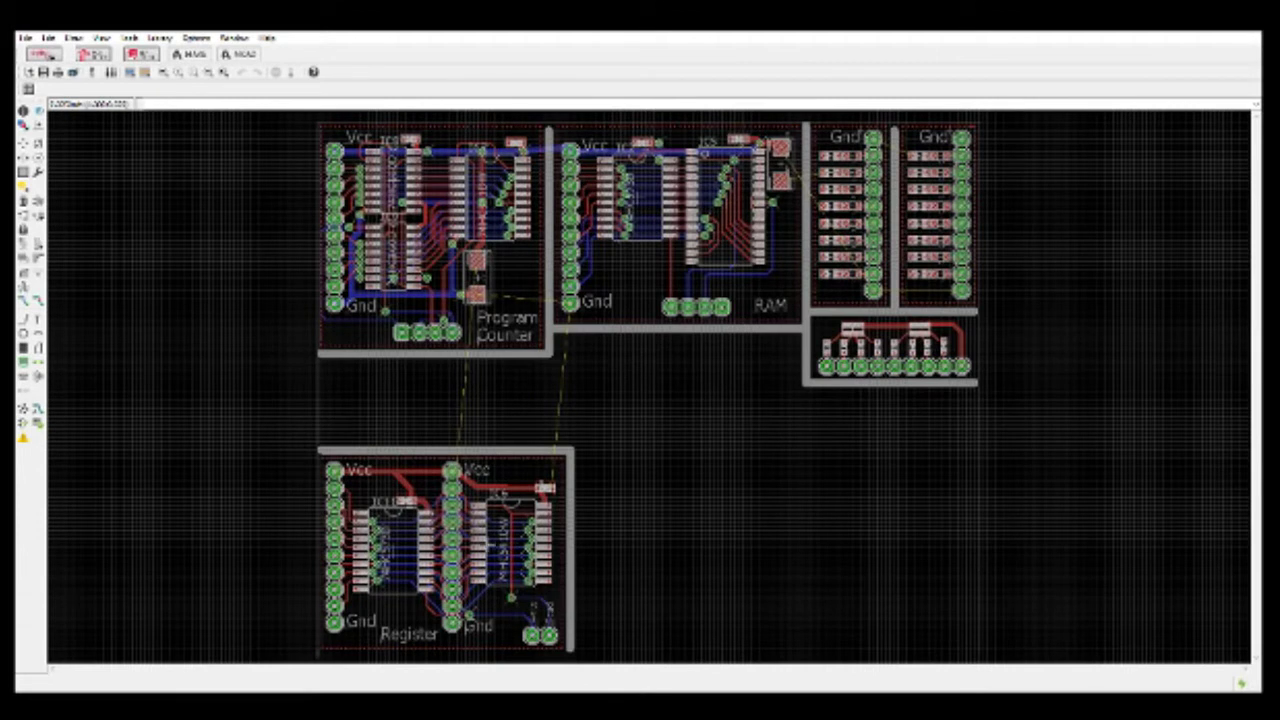
# Step: Run Ratsnest to fill every board section with solid copper pours
pyautogui.click(28, 410)
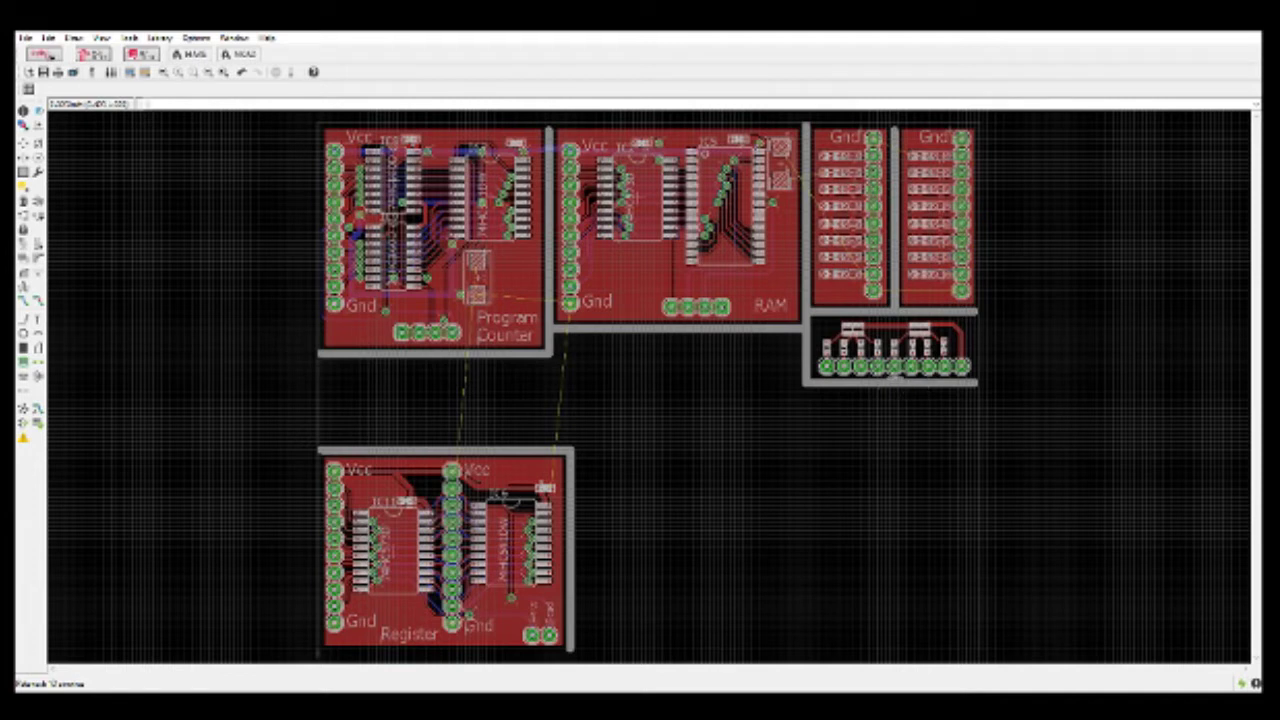
pyautogui.scroll(5, 900, 338)
pyautogui.scroll(2, 900, 325)
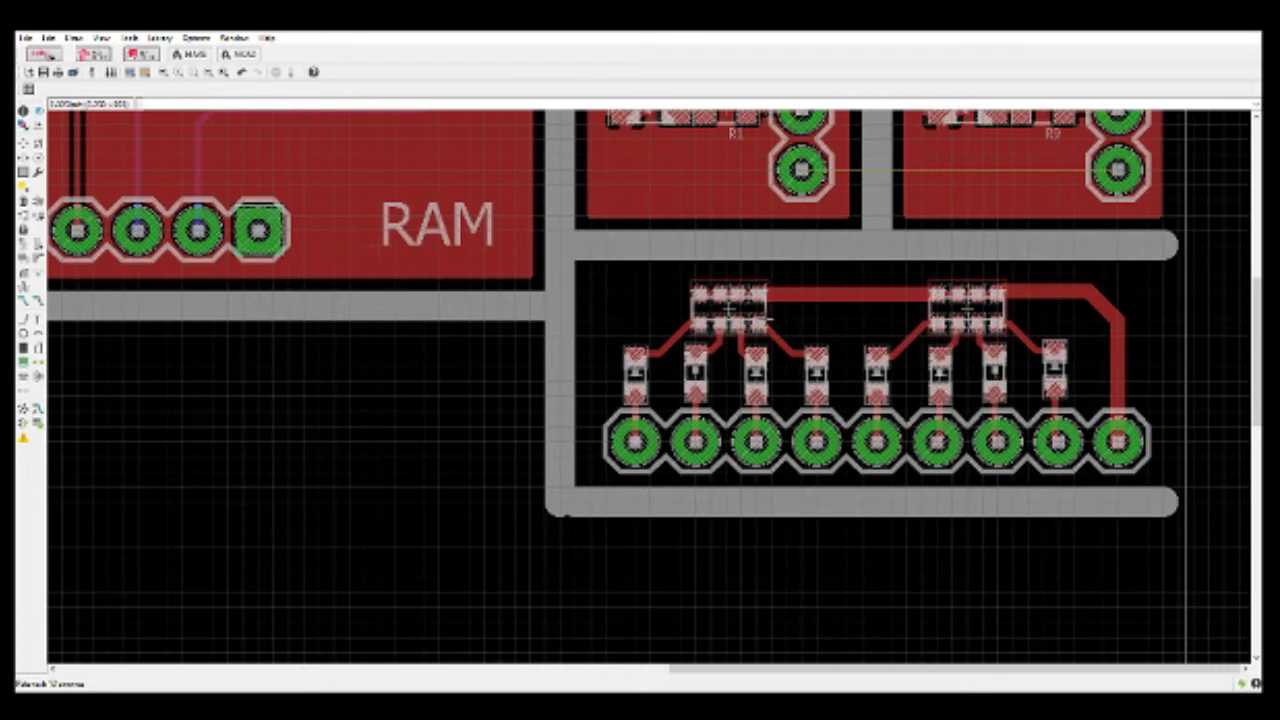
pyautogui.scroll(2, 767, 316)
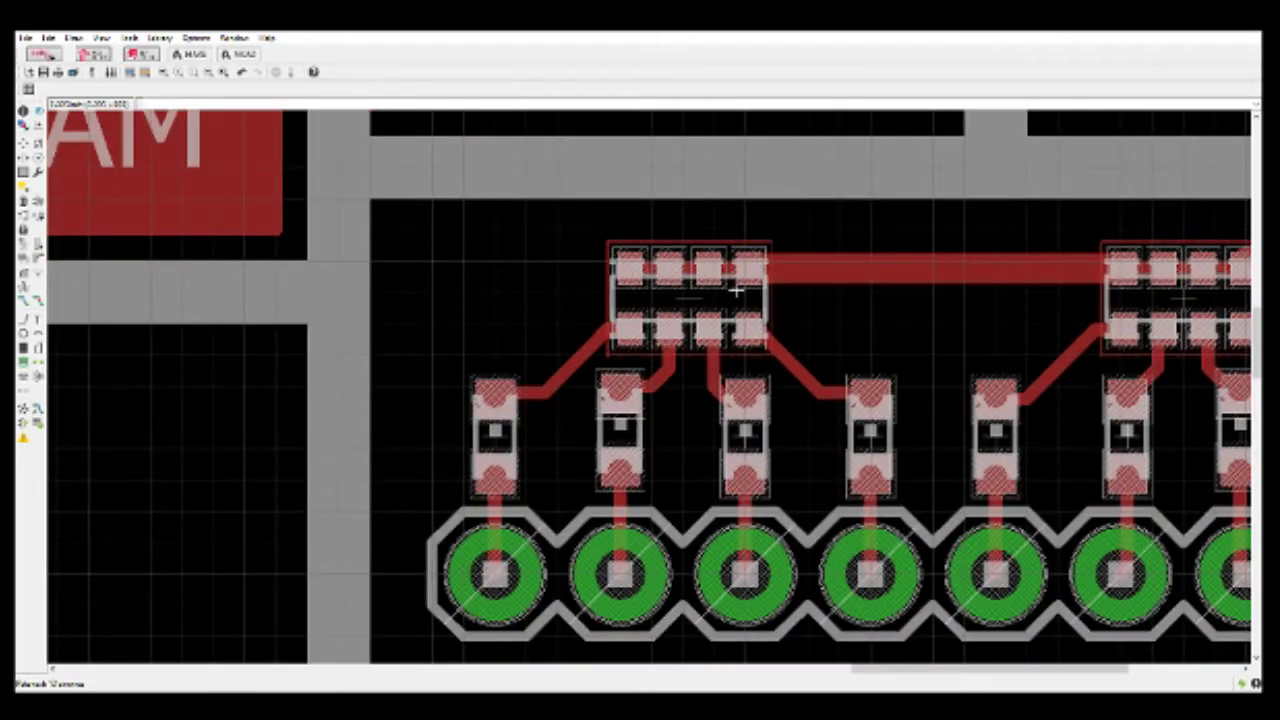
pyautogui.scroll(-2, 705, 289)
pyautogui.scroll(-1, 705, 289)
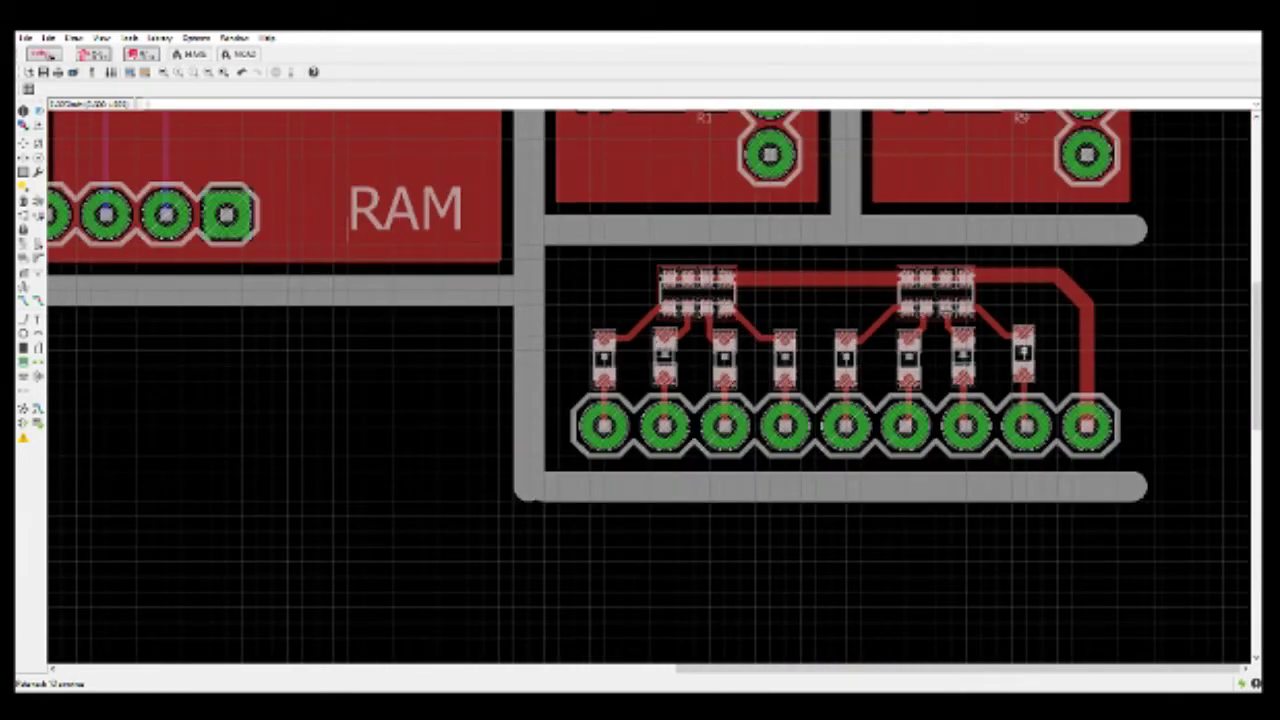
pyautogui.scroll(1, 1052, 297)
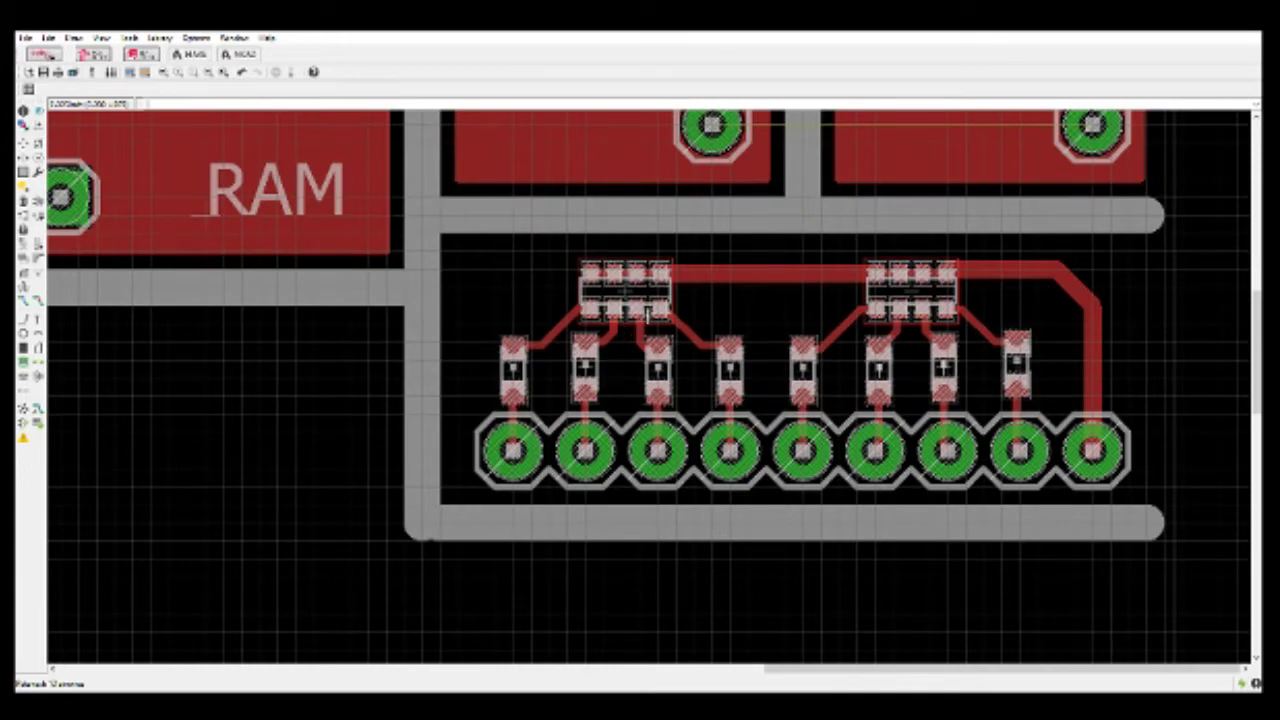
pyautogui.scroll(-1, 690, 322)
pyautogui.scroll(-1, 690, 322)
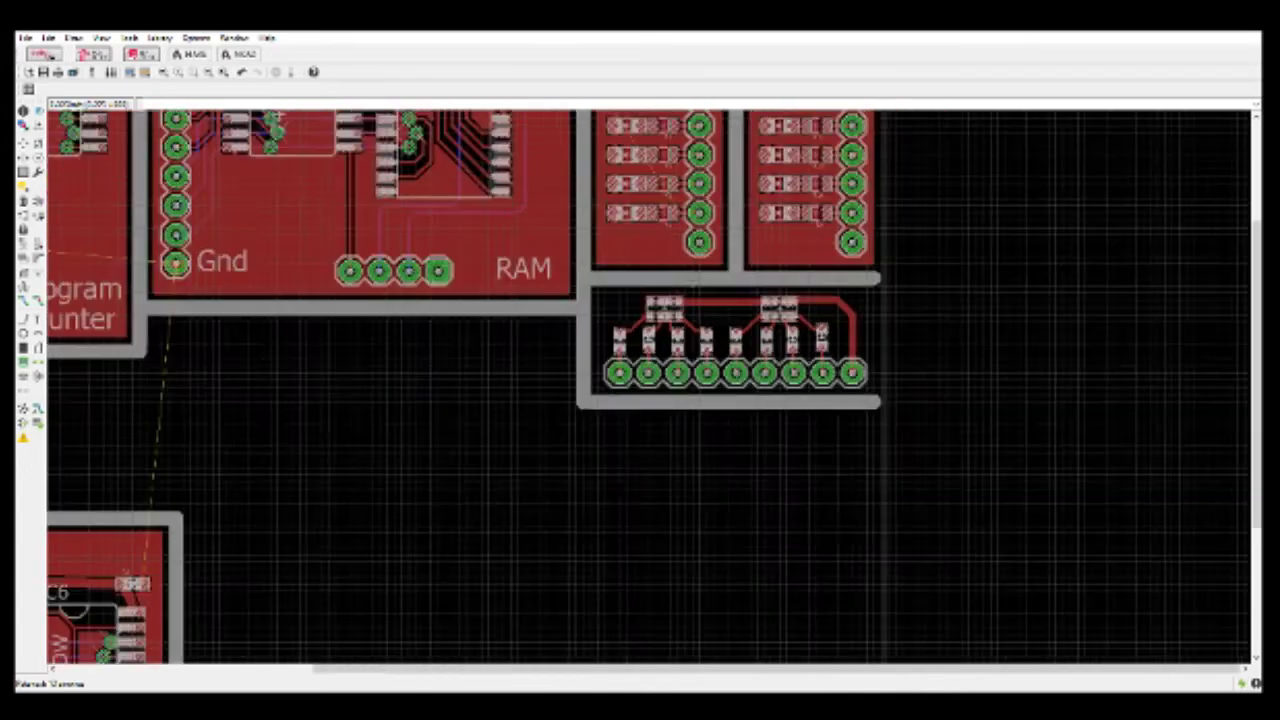
pyautogui.scroll(2, 650, 230)
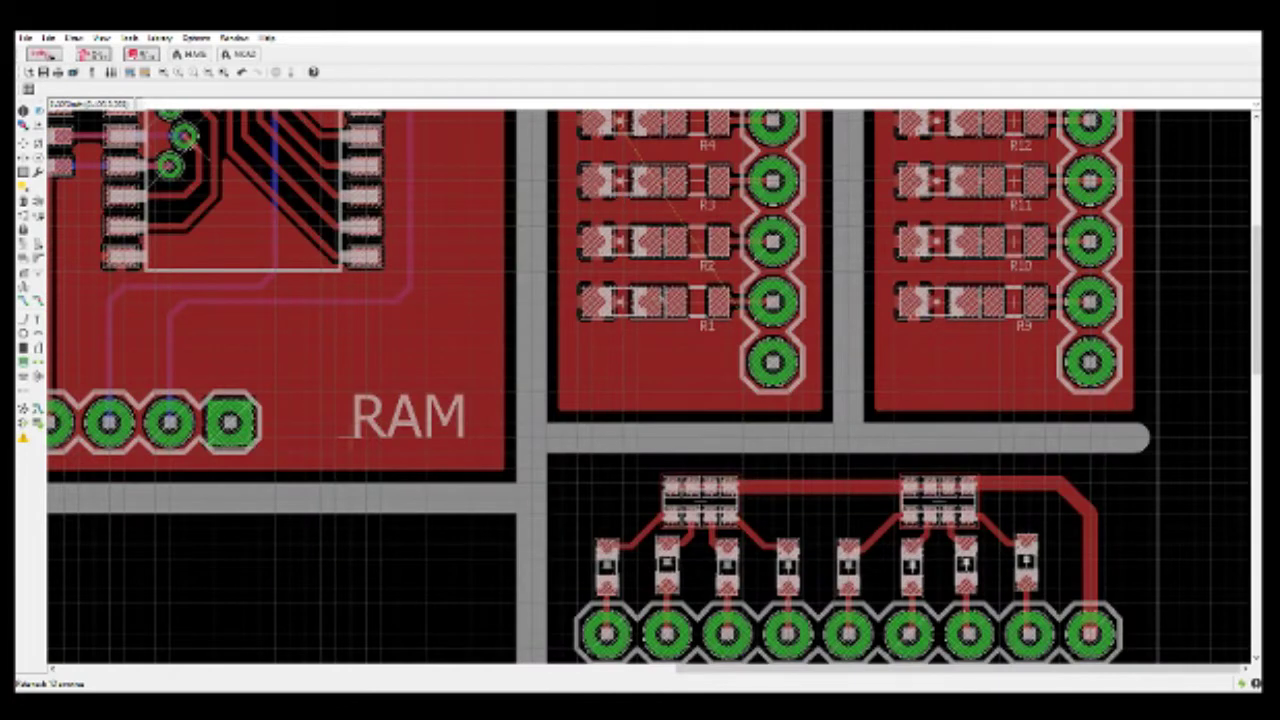
pyautogui.scroll(-1, 607, 310)
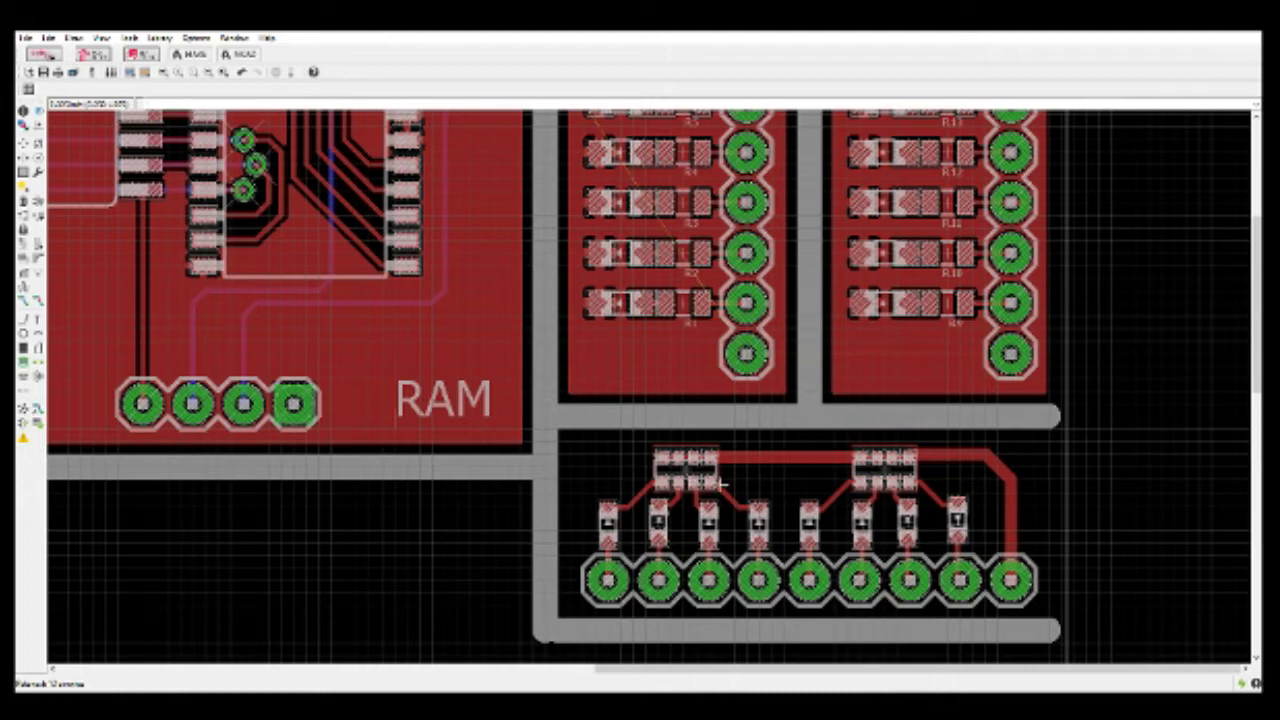
pyautogui.scroll(2, 658, 495)
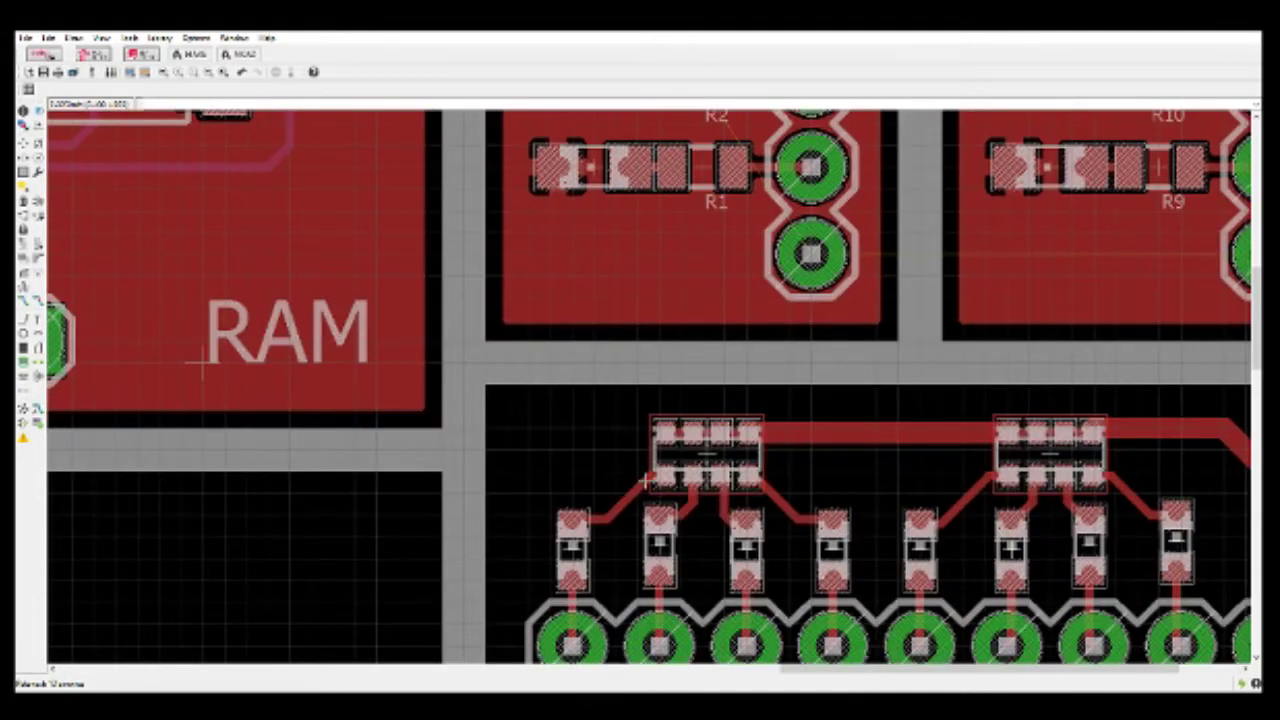
pyautogui.scroll(-2, 688, 470)
pyautogui.scroll(-4, 690, 470)
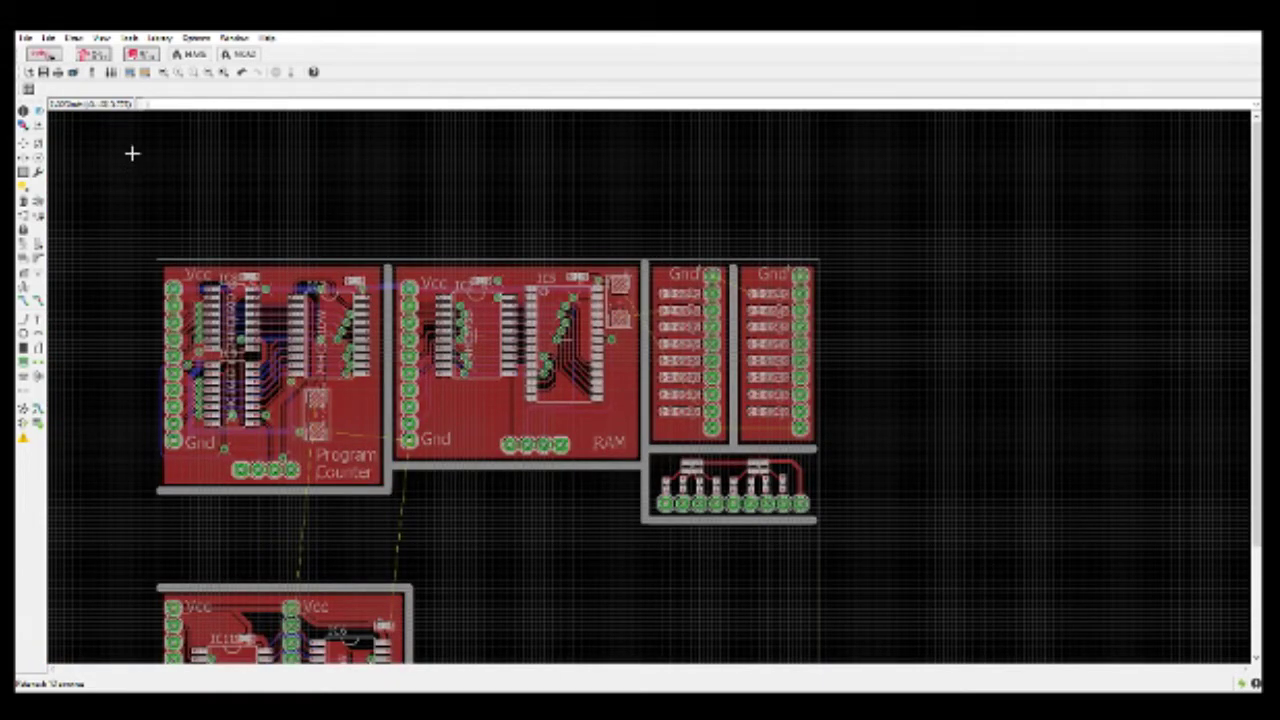
# Step: Switch to the schematic and zoom in on the Program Counter's 74HC161D counters and 74HC541DW buffer
pyautogui.click(96, 72)
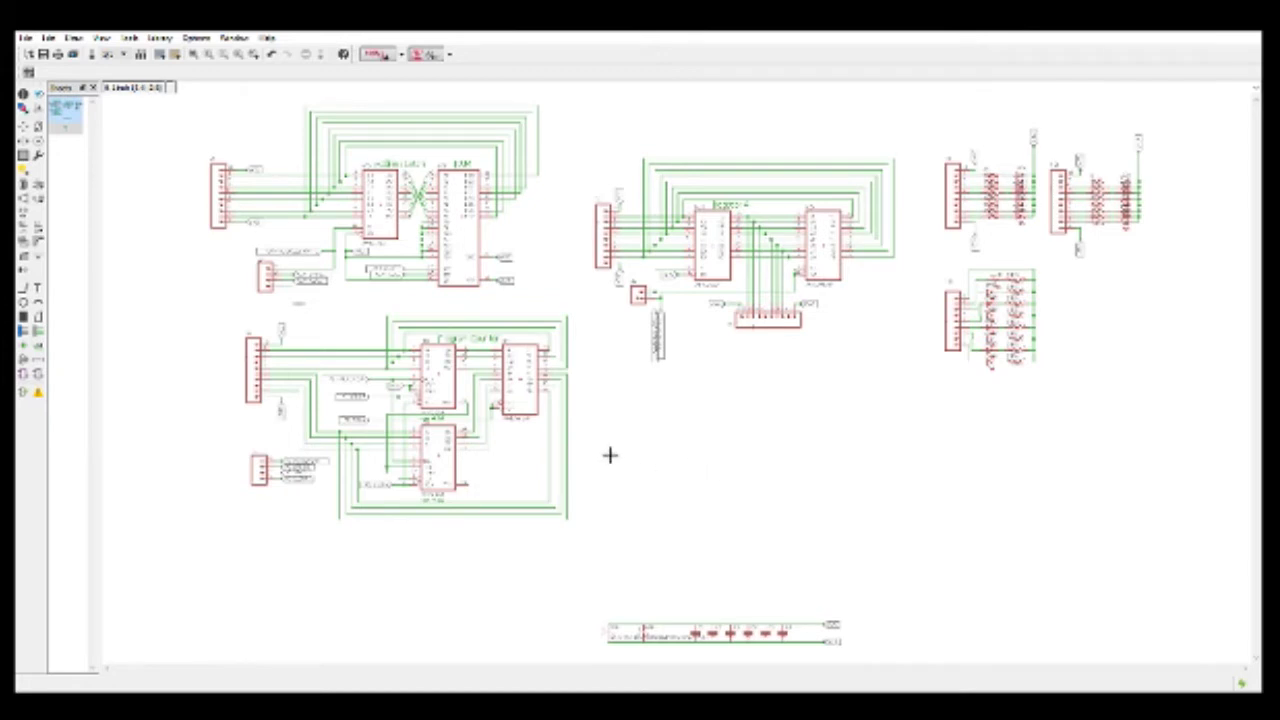
pyautogui.scroll(2, 332, 385)
pyautogui.scroll(1, 352, 465)
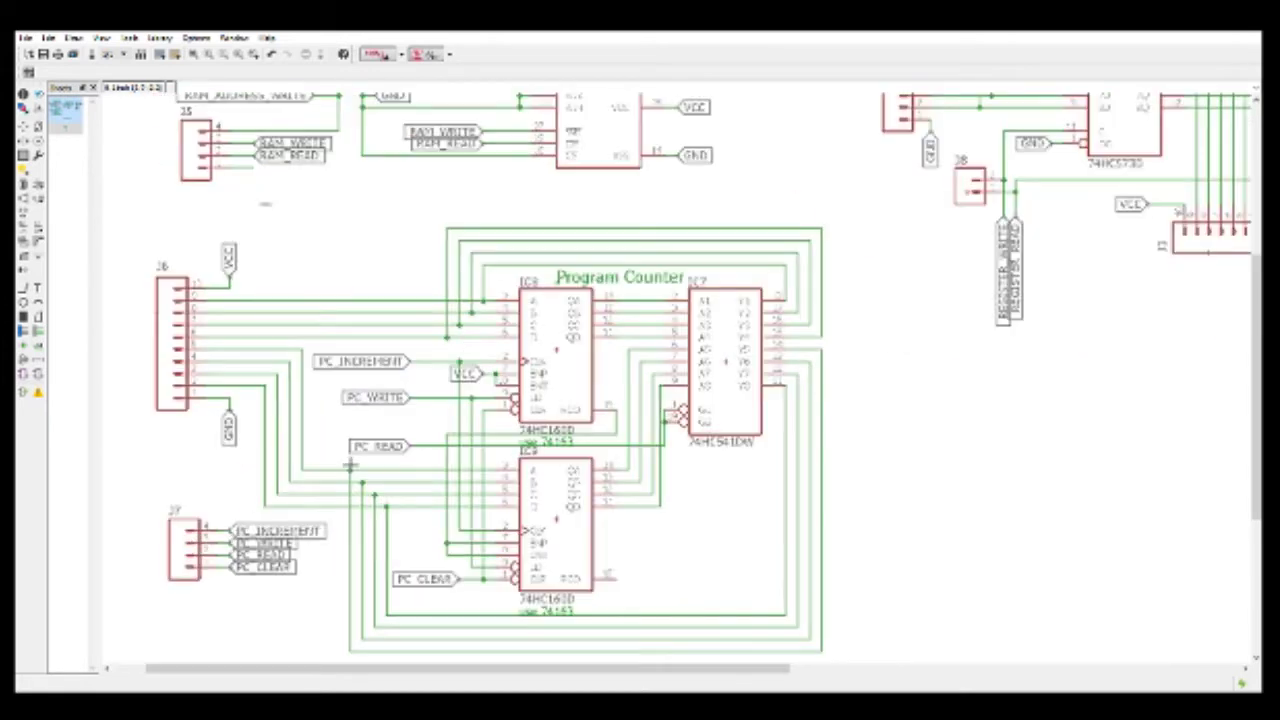
pyautogui.scroll(-1, 352, 465)
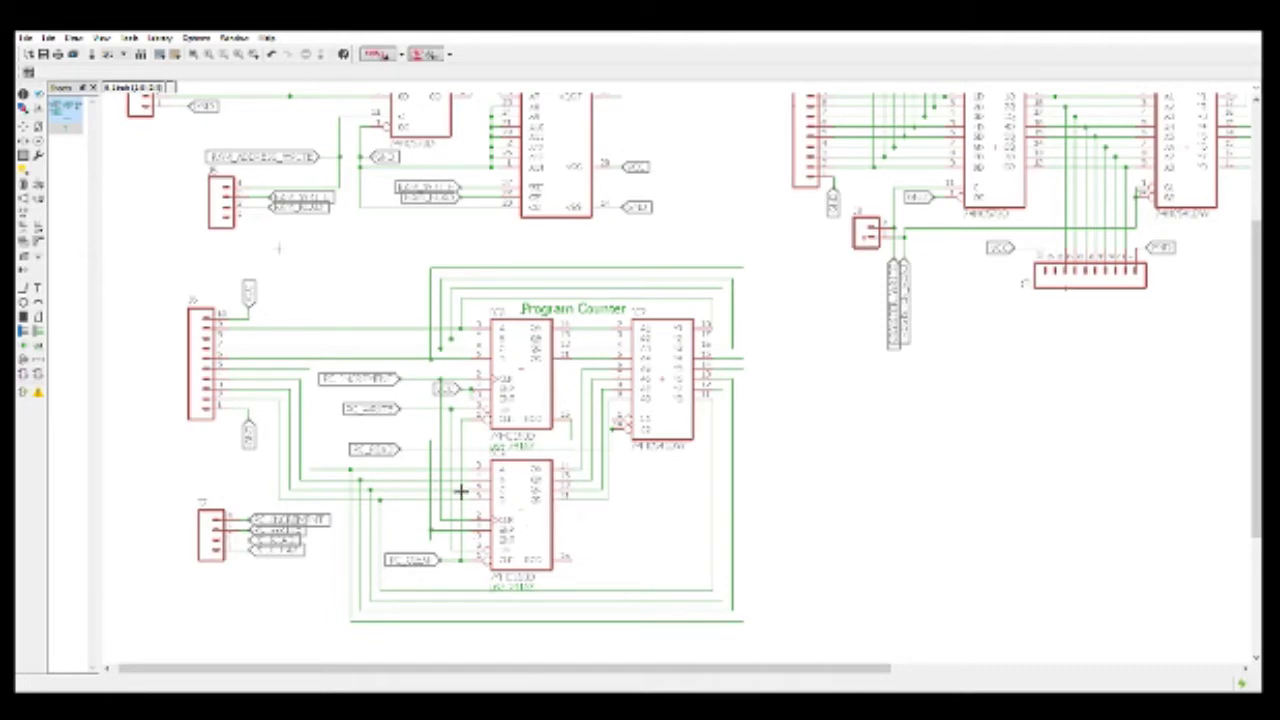
pyautogui.scroll(2, 460, 490)
pyautogui.scroll(-3, 460, 490)
pyautogui.scroll(-2, 460, 490)
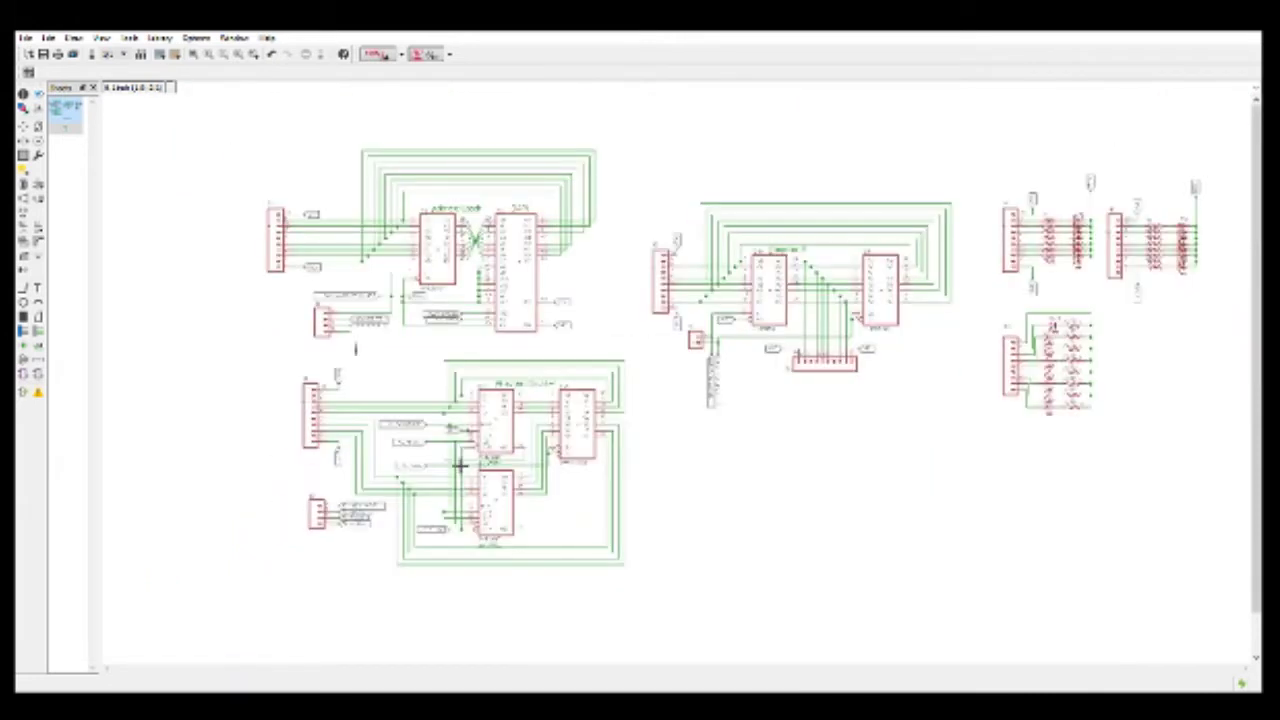
pyautogui.scroll(2, 481, 318)
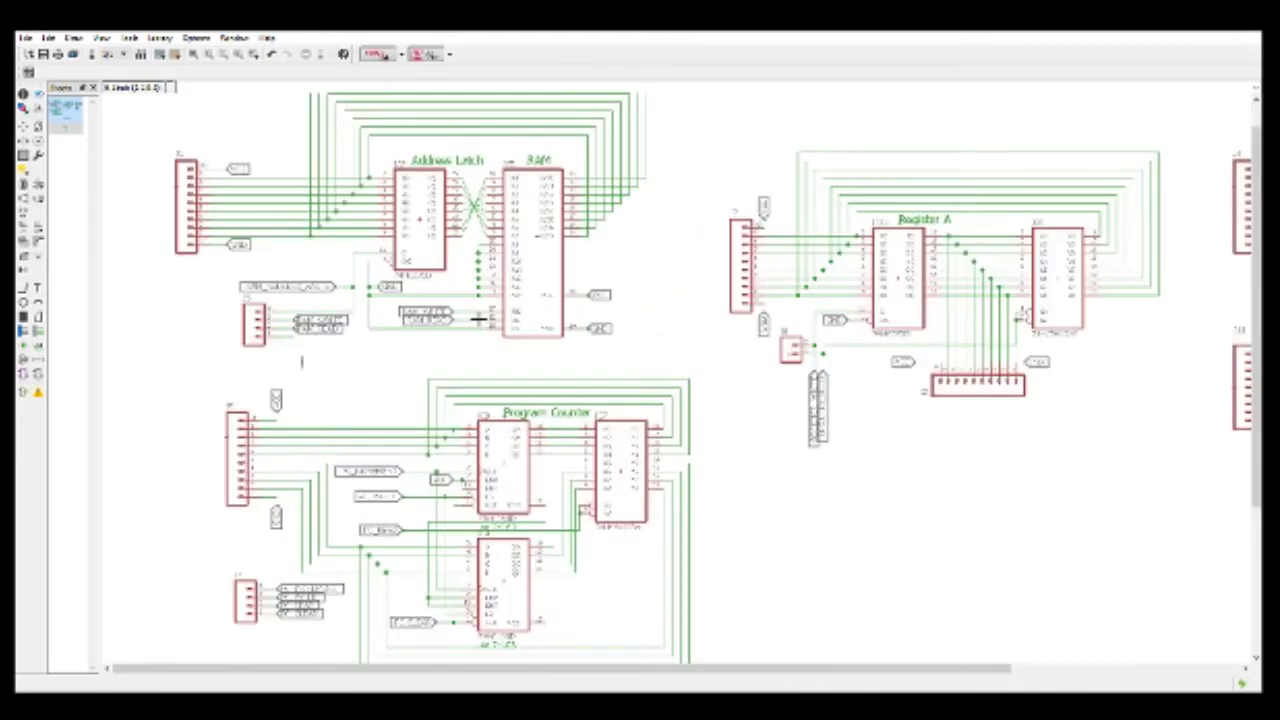
pyautogui.scroll(-1, 479, 318)
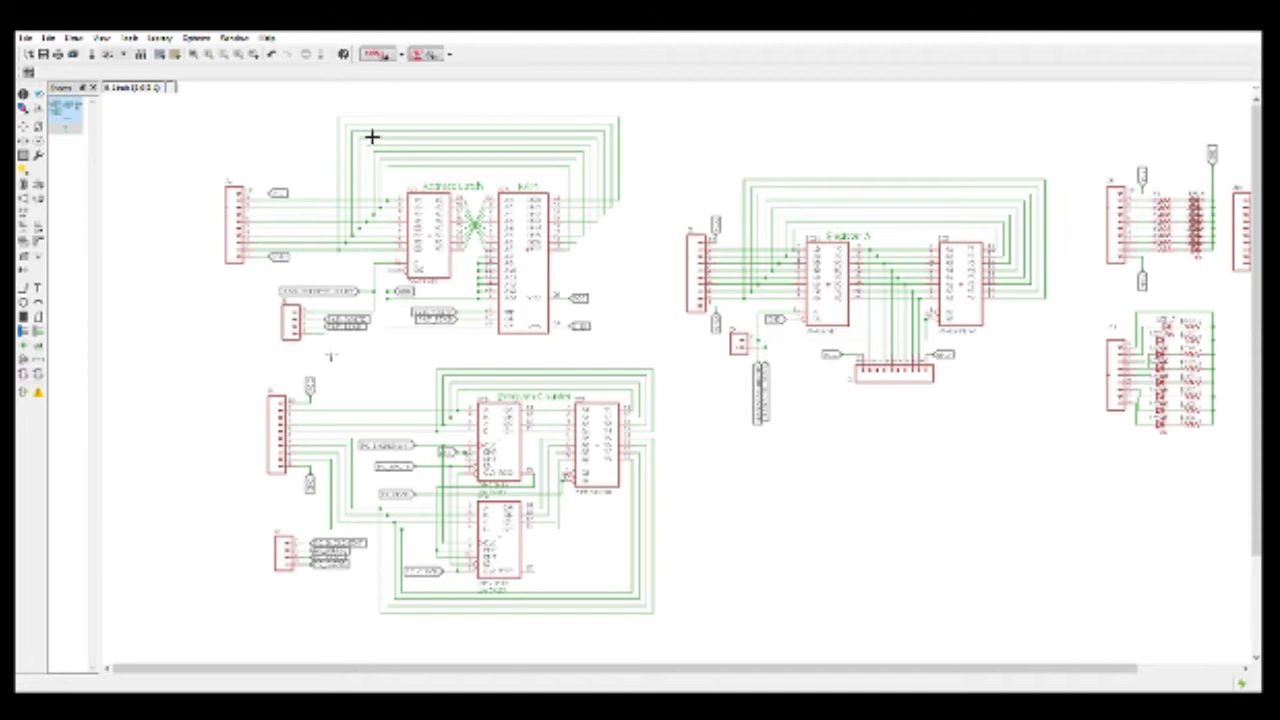
pyautogui.scroll(2, 371, 137)
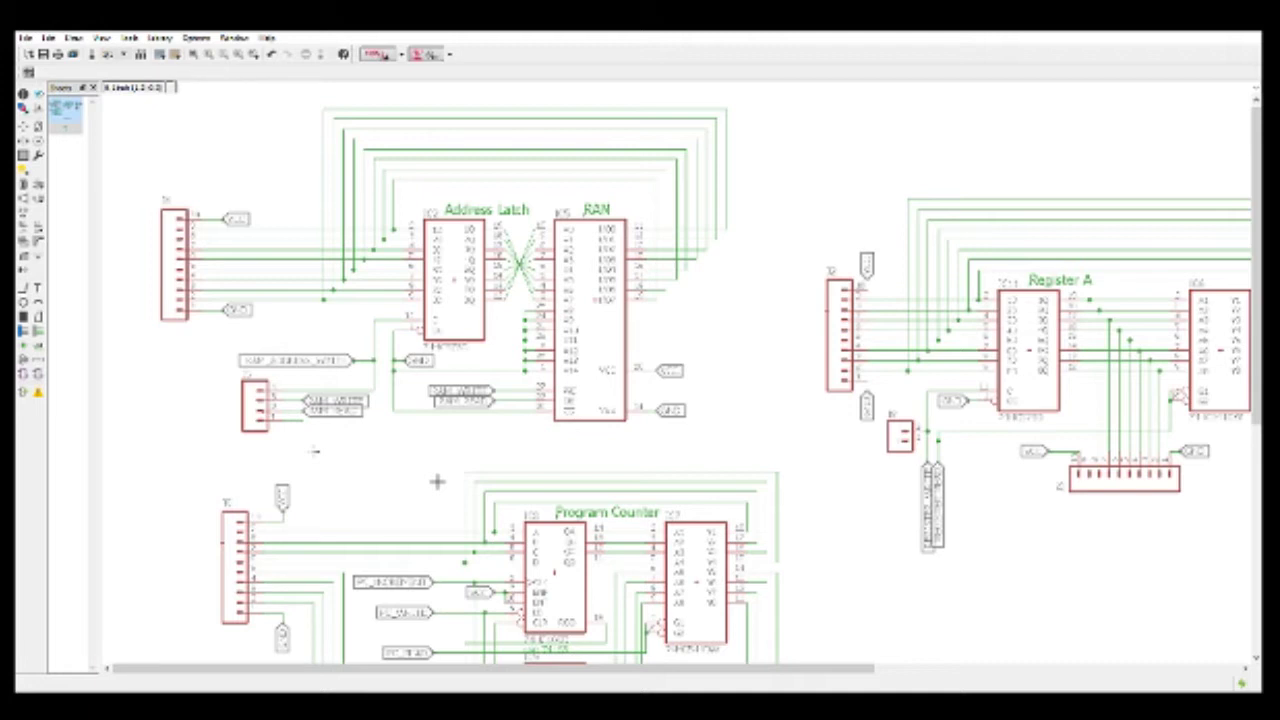
pyautogui.scroll(-1, 437, 482)
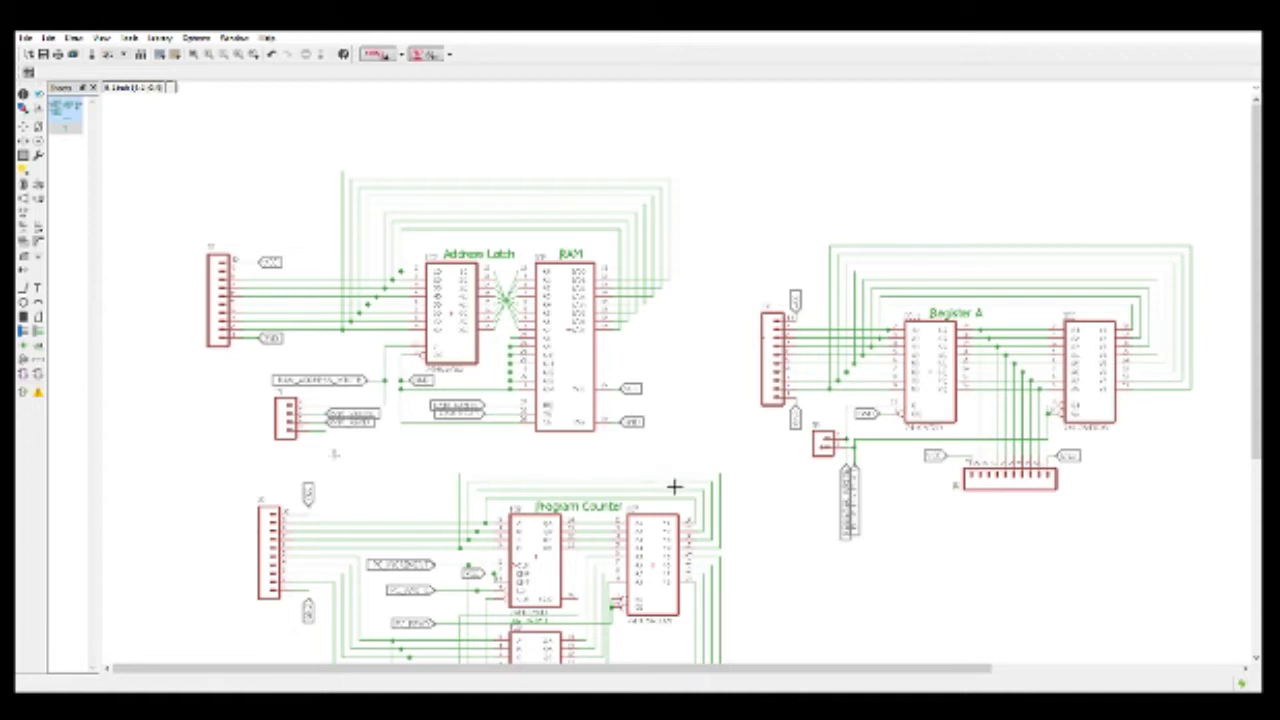
pyautogui.scroll(-1, 601, 535)
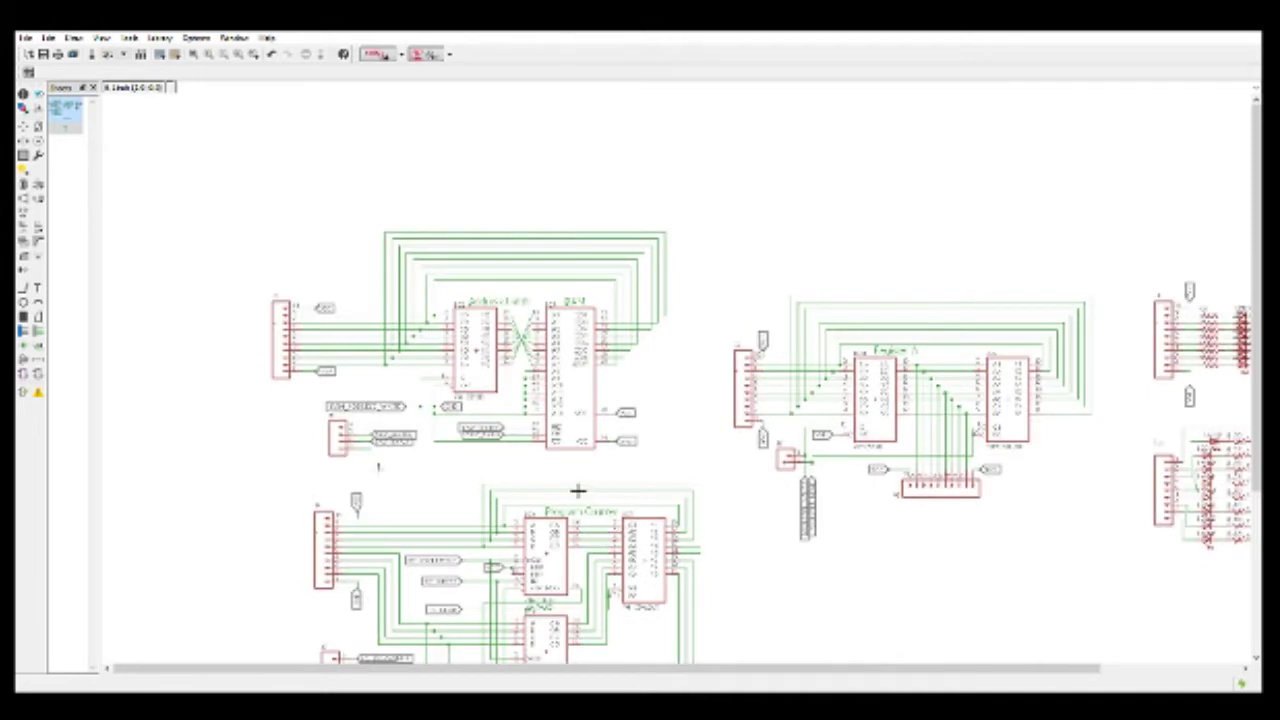
pyautogui.scroll(-3, 553, 487)
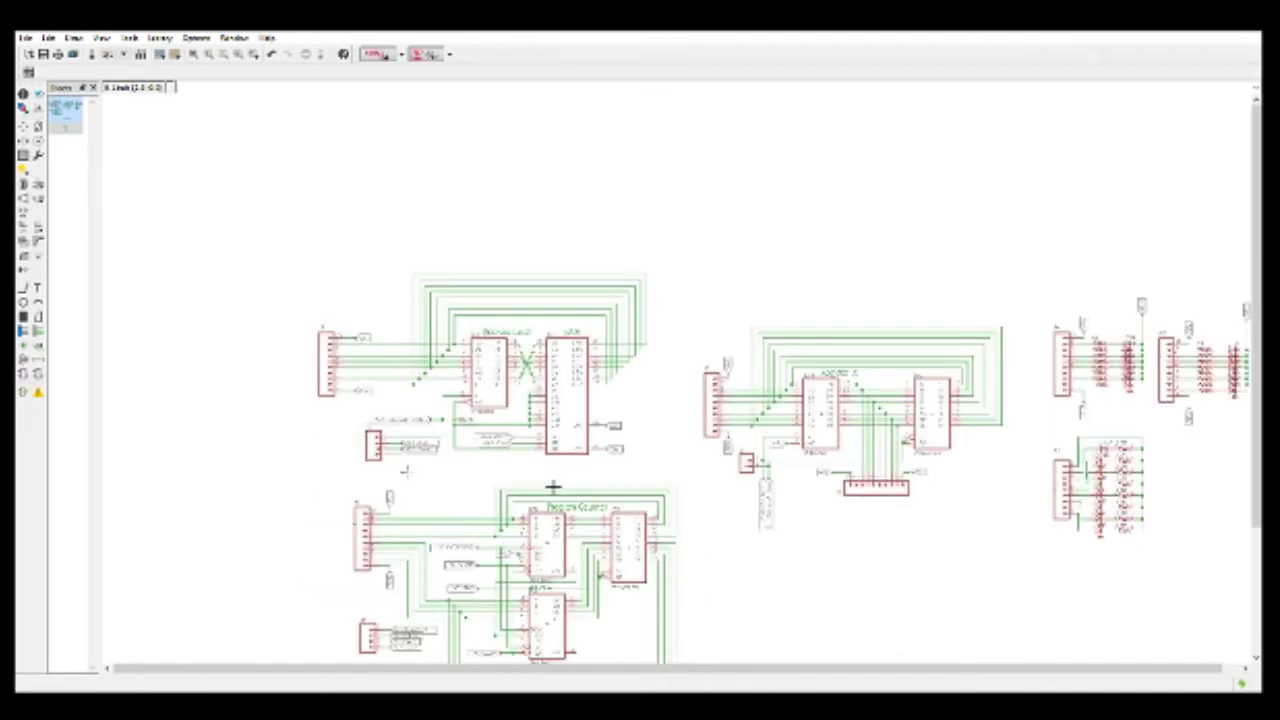
pyautogui.scroll(1, 798, 530)
pyautogui.scroll(2, 798, 530)
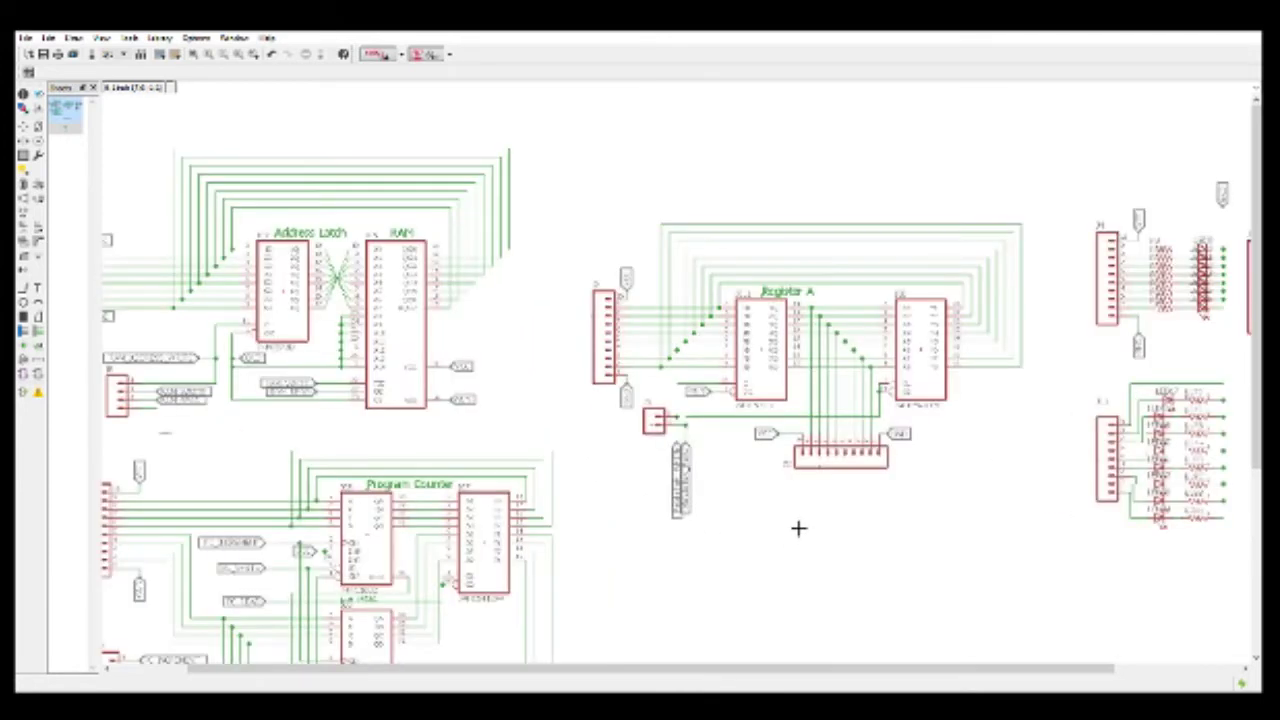
pyautogui.scroll(-1, 756, 465)
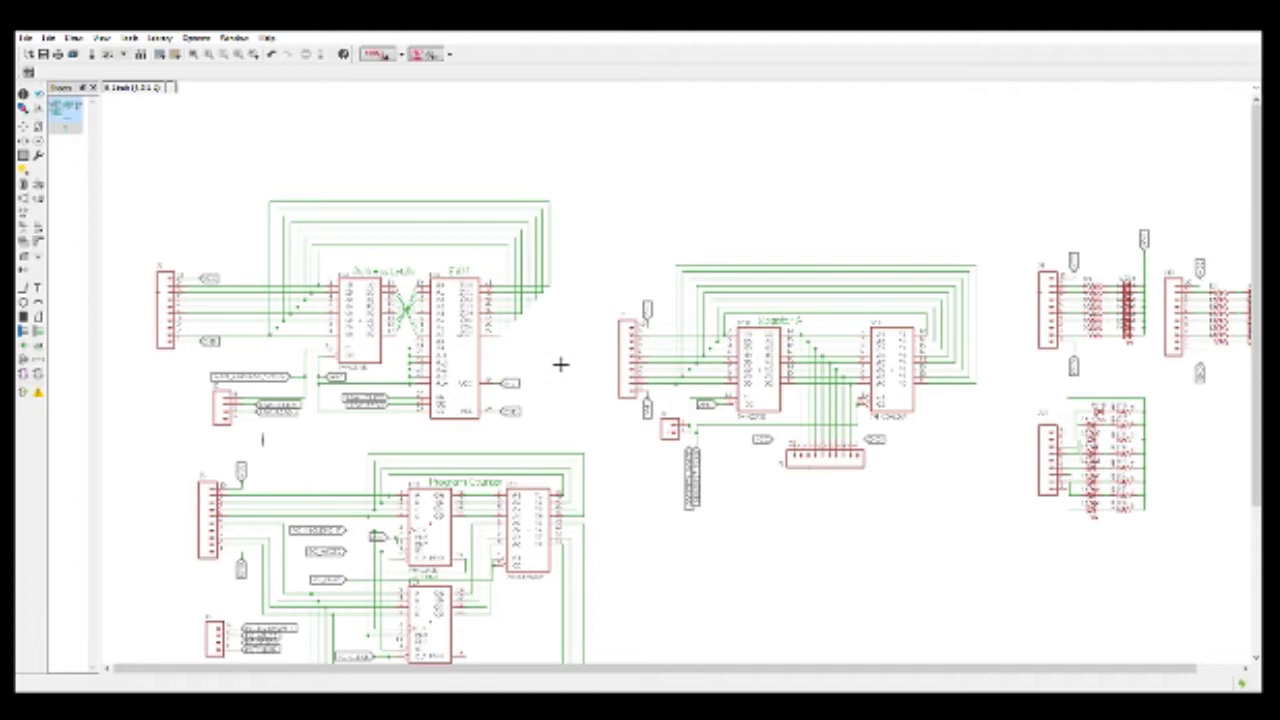
pyautogui.scroll(3, 138, 297)
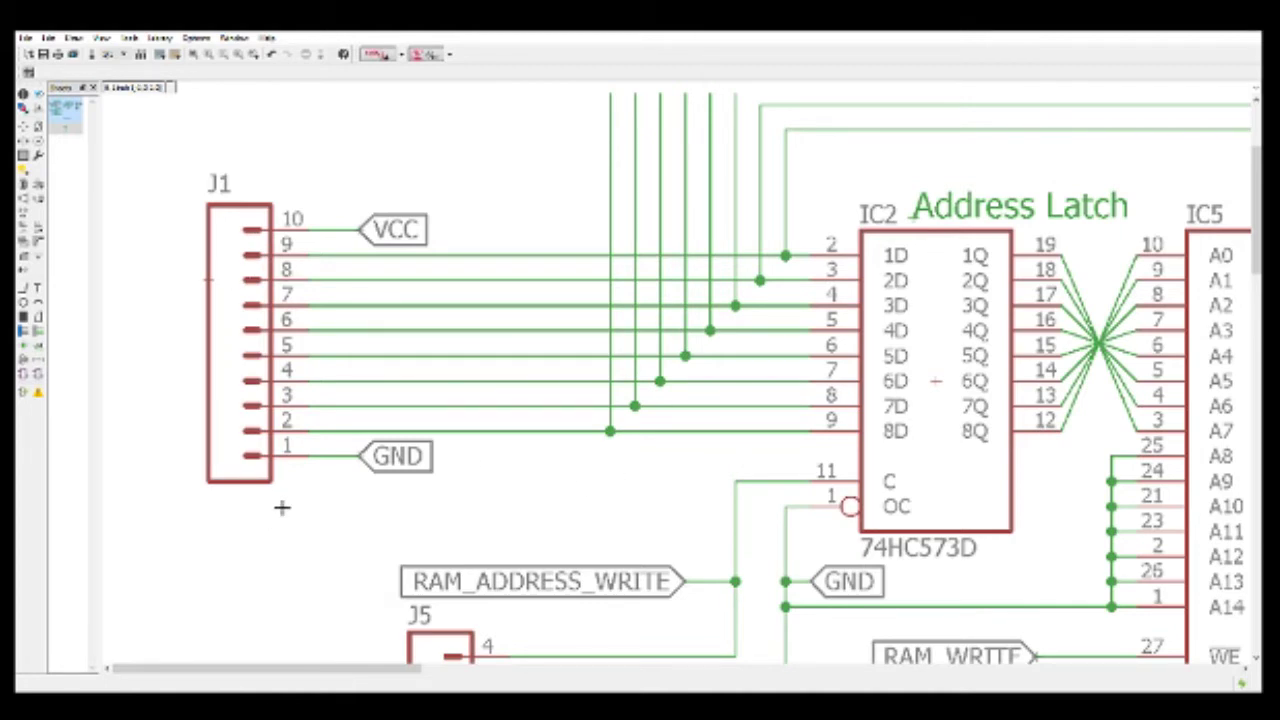
pyautogui.scroll(-3, 282, 482)
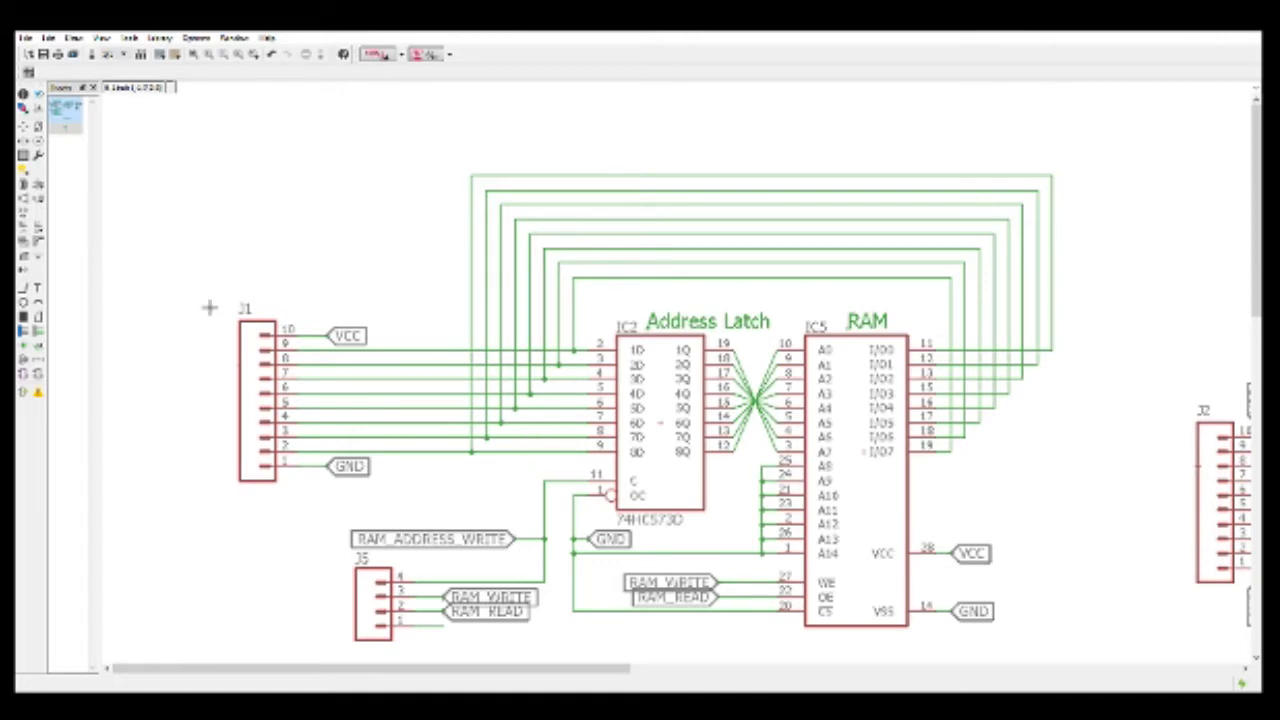
pyautogui.scroll(-3, 285, 478)
pyautogui.scroll(4, 975, 634)
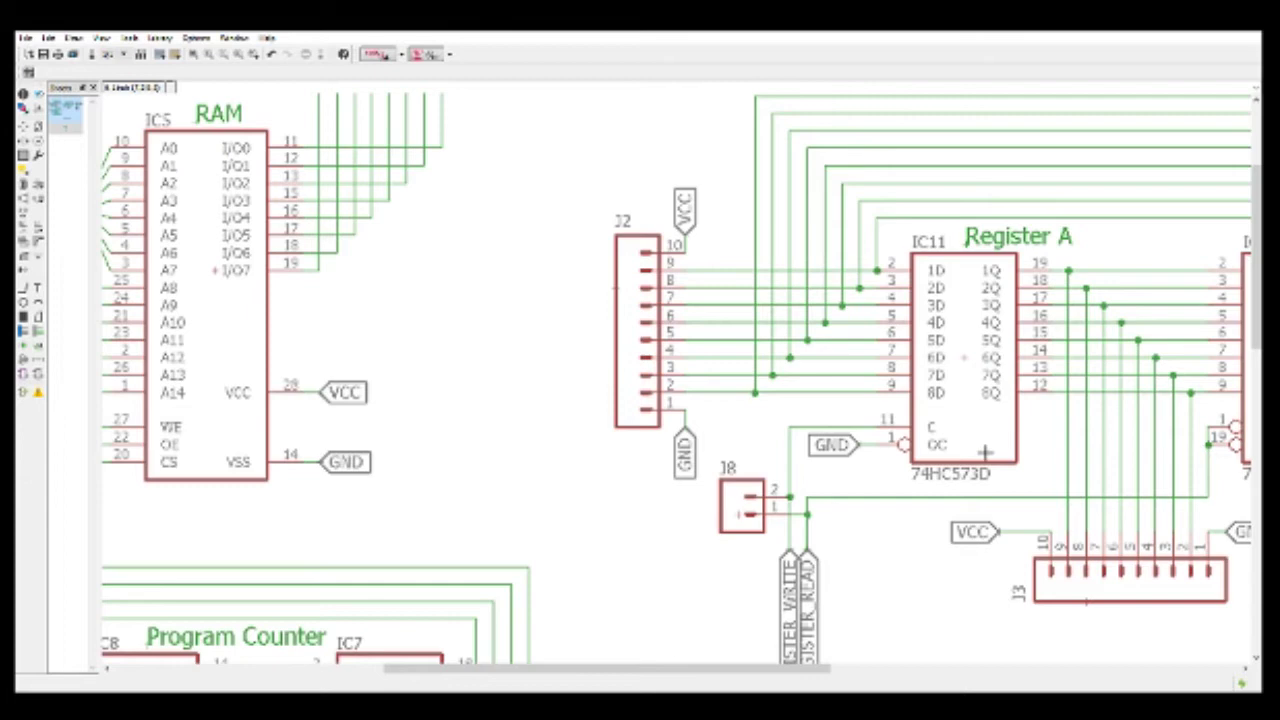
pyautogui.scroll(-3, 986, 453)
pyautogui.scroll(2, 1186, 438)
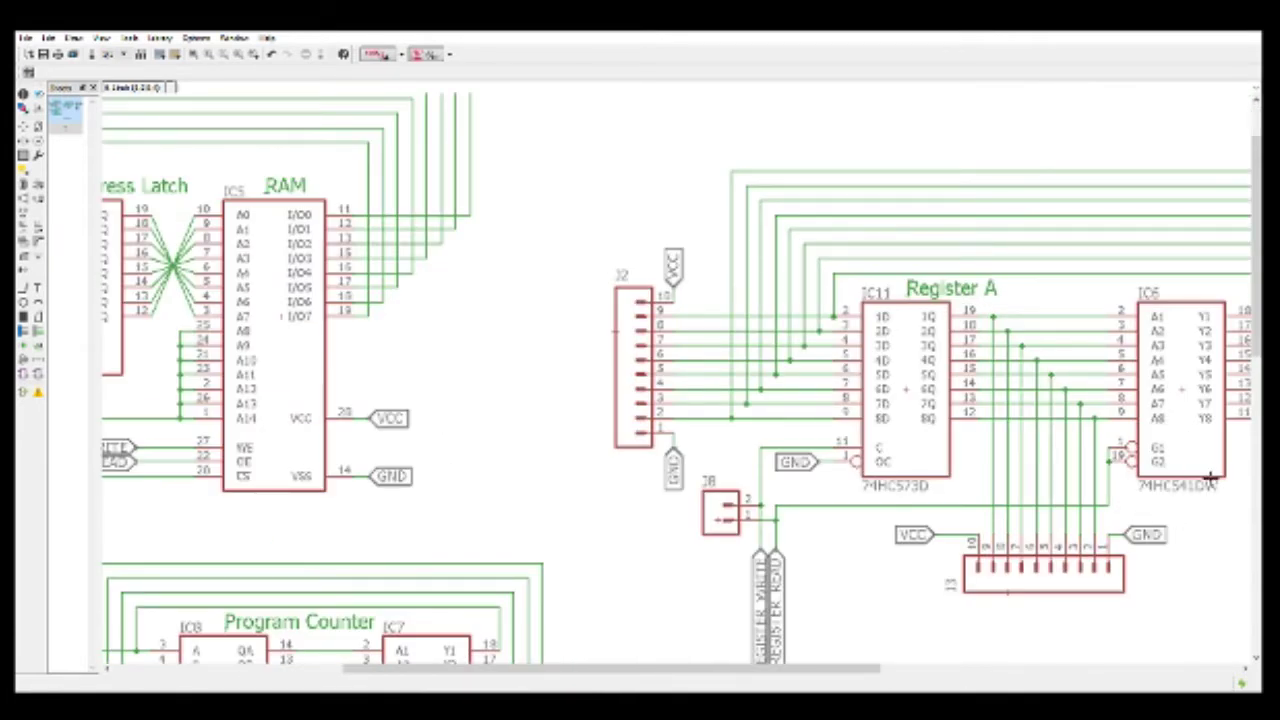
pyautogui.scroll(-2, 1040, 512)
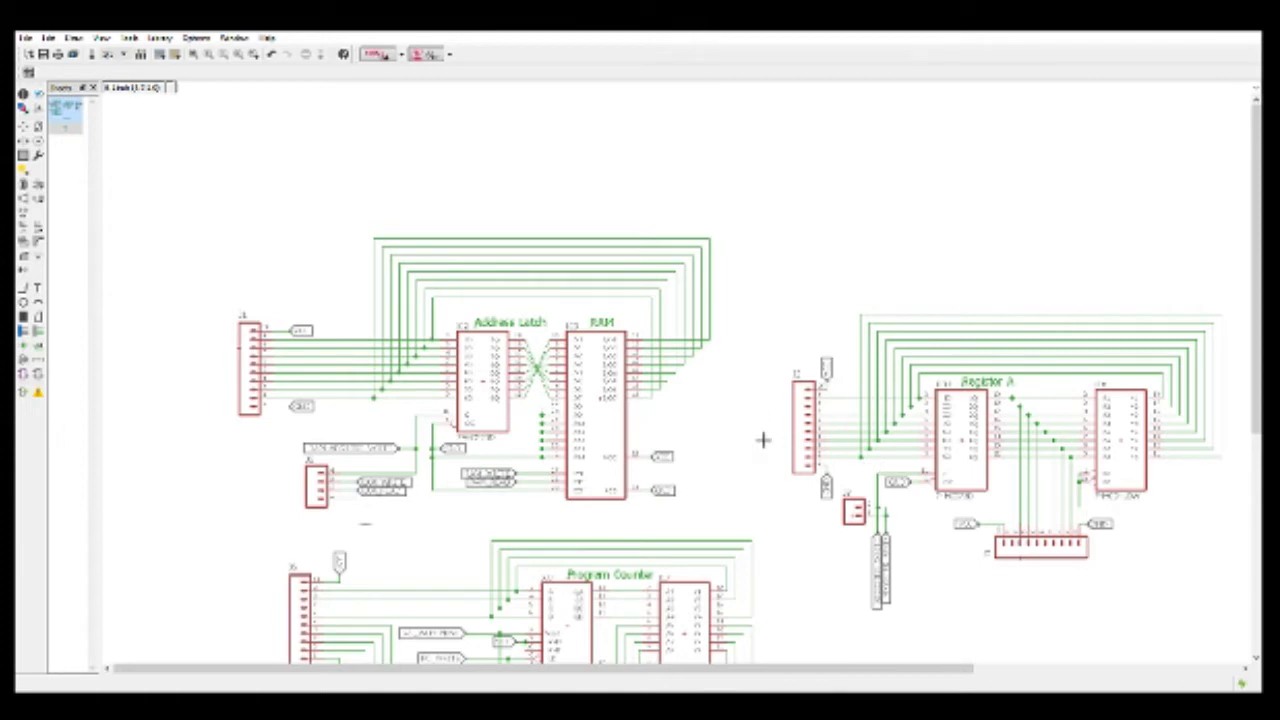
pyautogui.scroll(1, 482, 456)
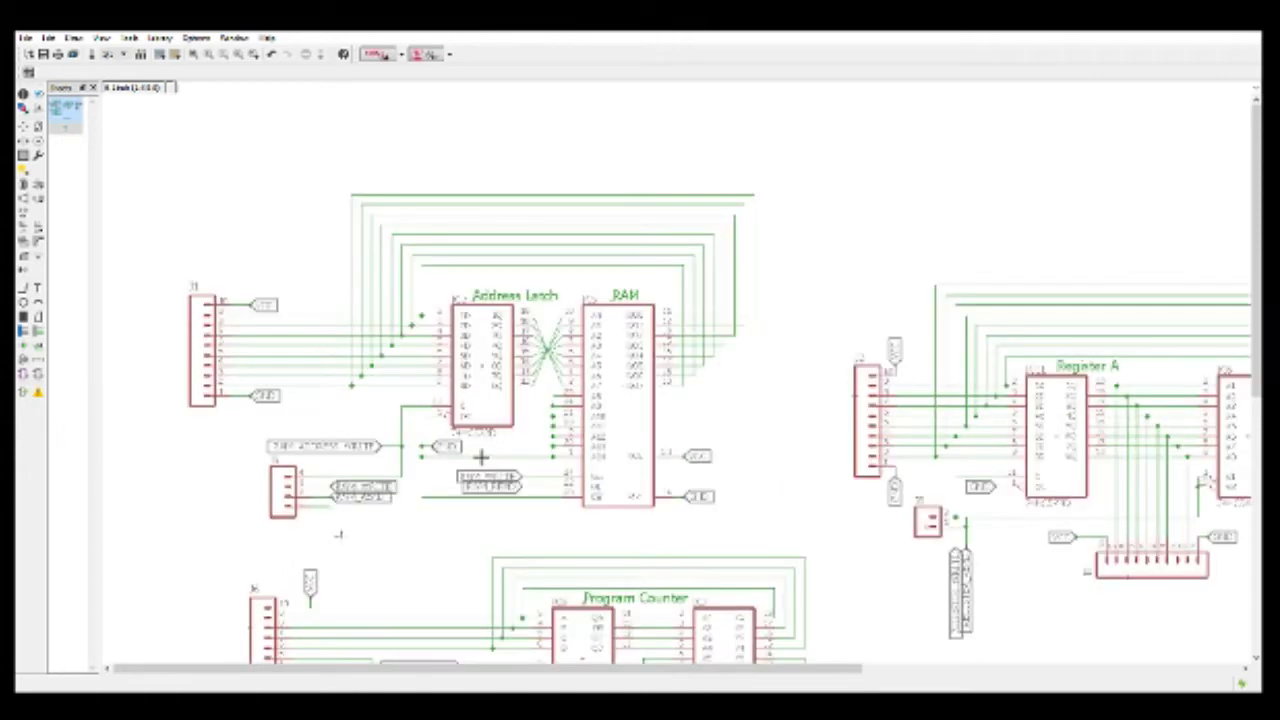
pyautogui.scroll(-2, 465, 540)
pyautogui.scroll(1, 452, 632)
pyautogui.scroll(2, 452, 632)
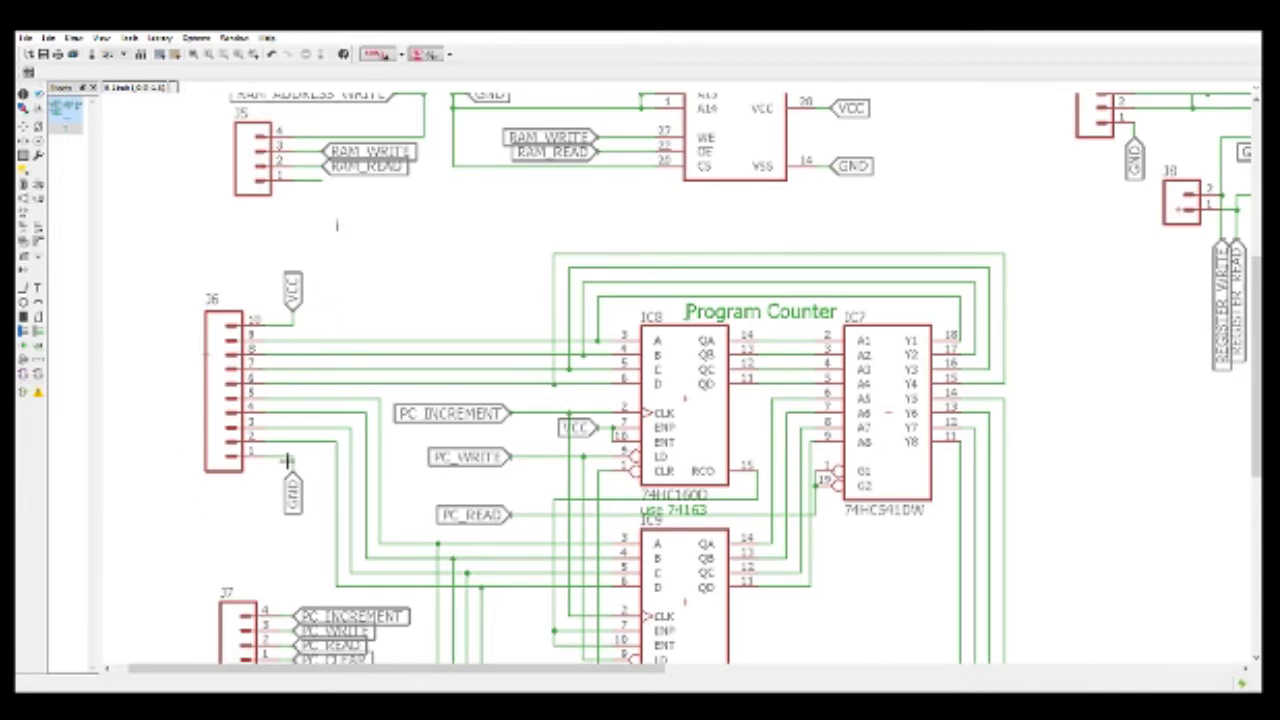
pyautogui.scroll(-2, 300, 478)
pyautogui.scroll(-1, 303, 472)
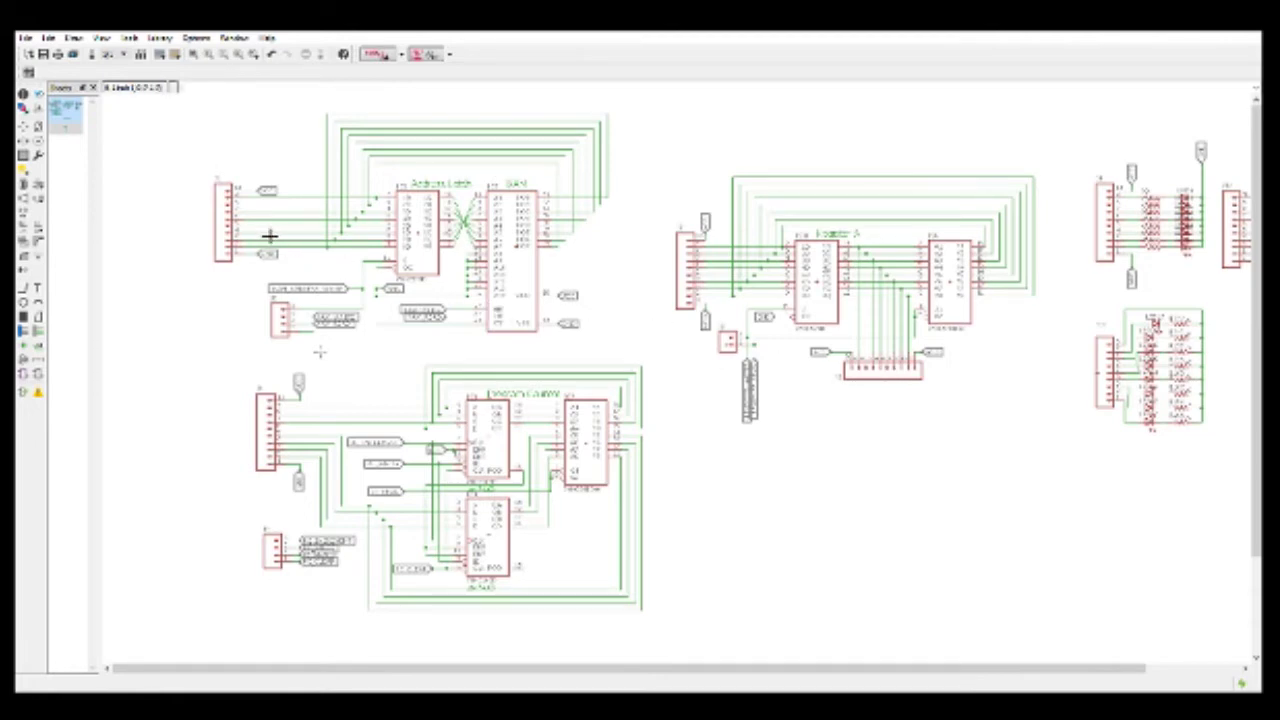
pyautogui.scroll(2, 214, 177)
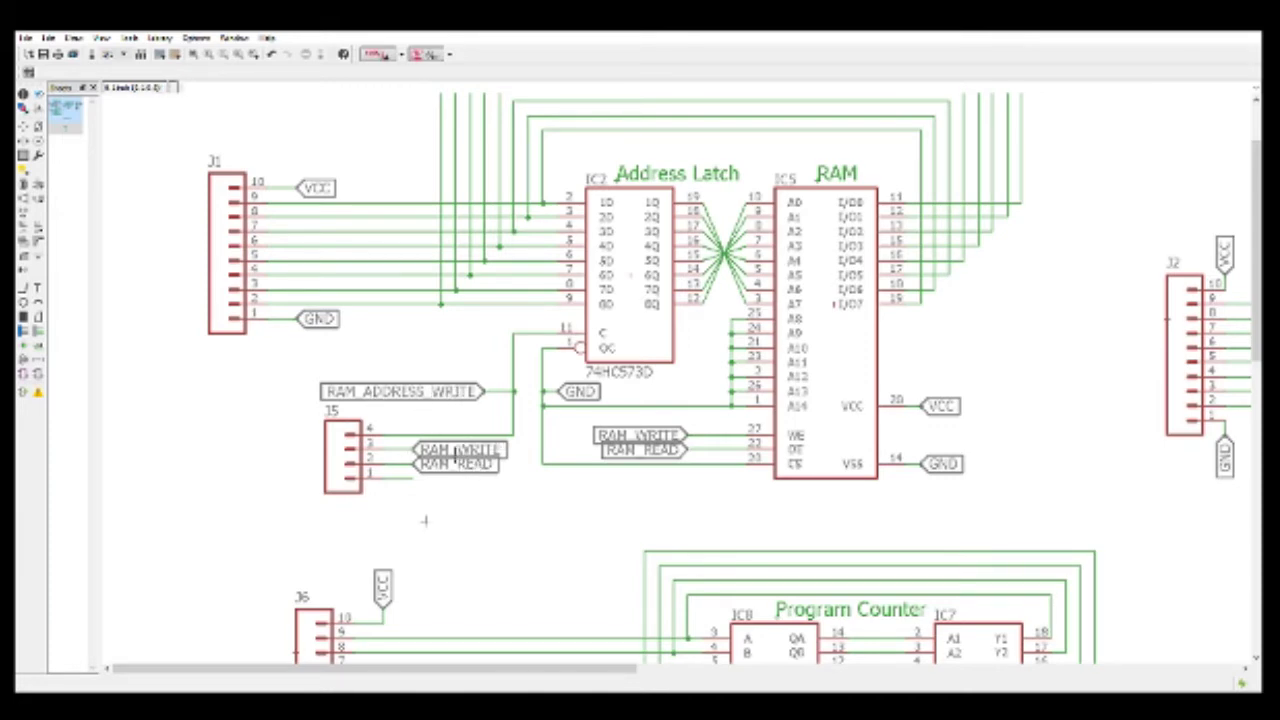
pyautogui.scroll(-3, 432, 470)
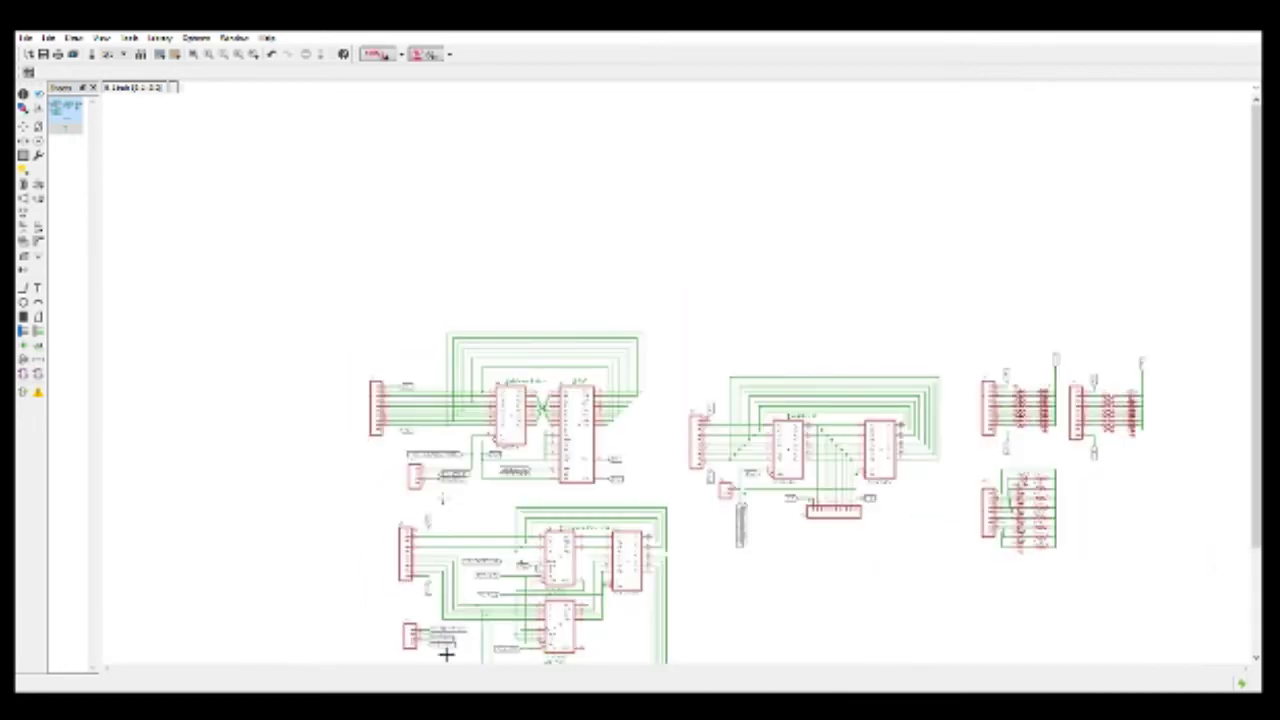
pyautogui.scroll(1, 443, 651)
pyautogui.scroll(5, 446, 654)
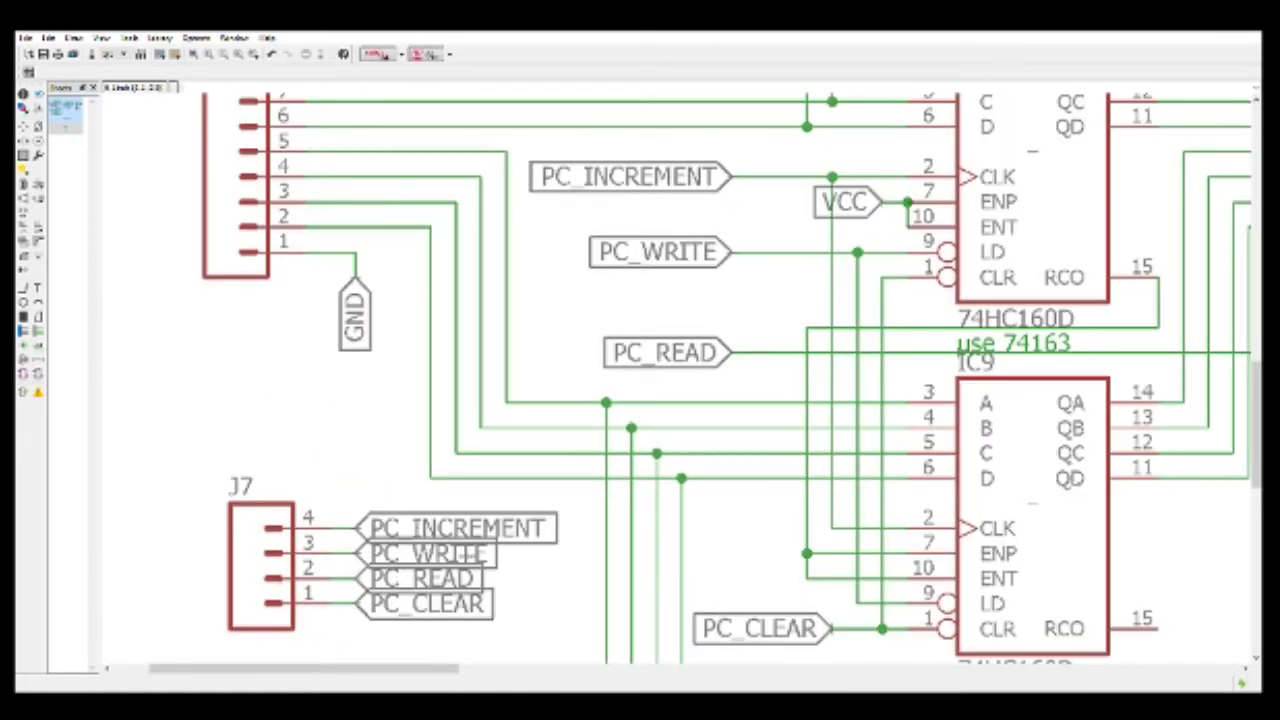
pyautogui.scroll(-4, 446, 606)
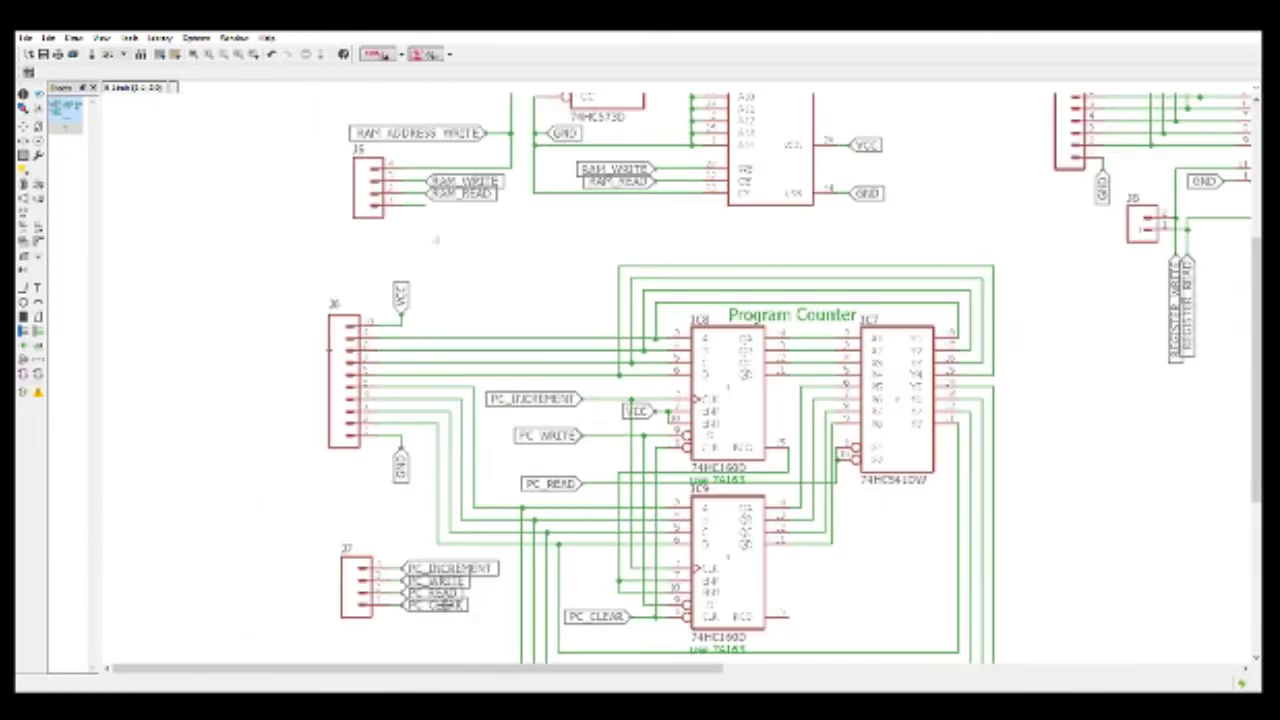
pyautogui.scroll(2, 1142, 387)
pyautogui.scroll(4, 650, 490)
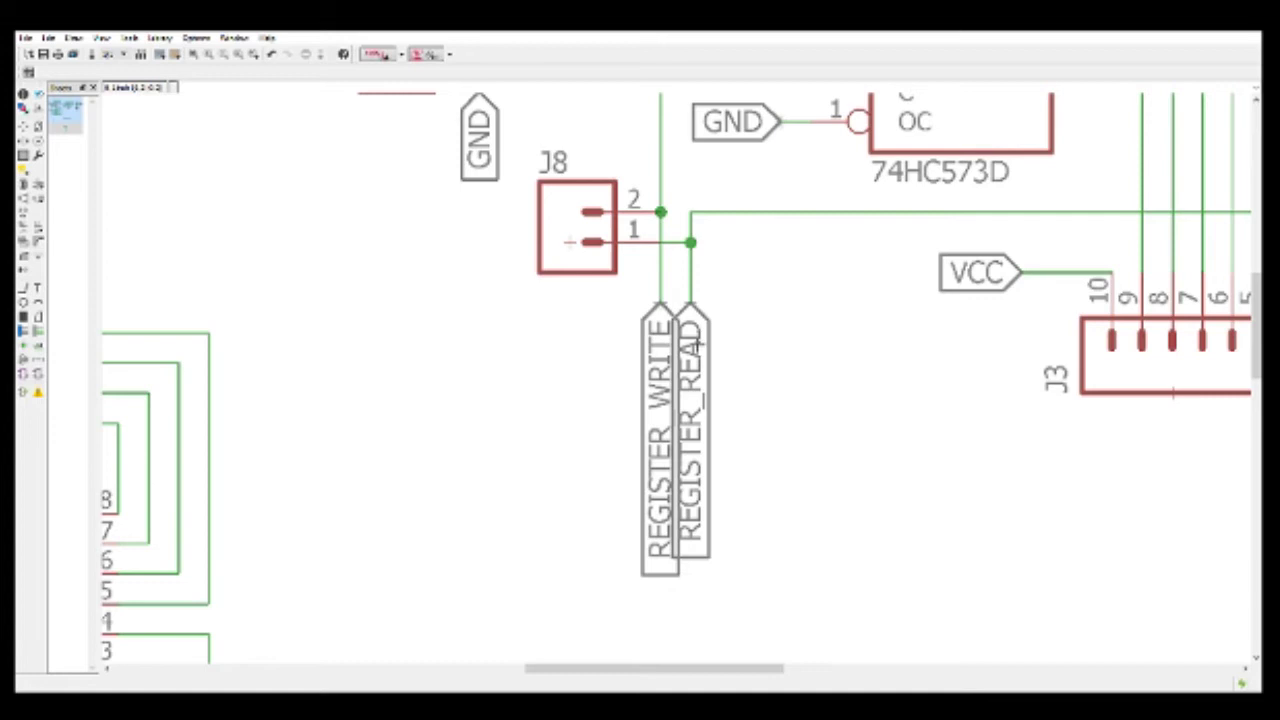
pyautogui.scroll(-4, 720, 484)
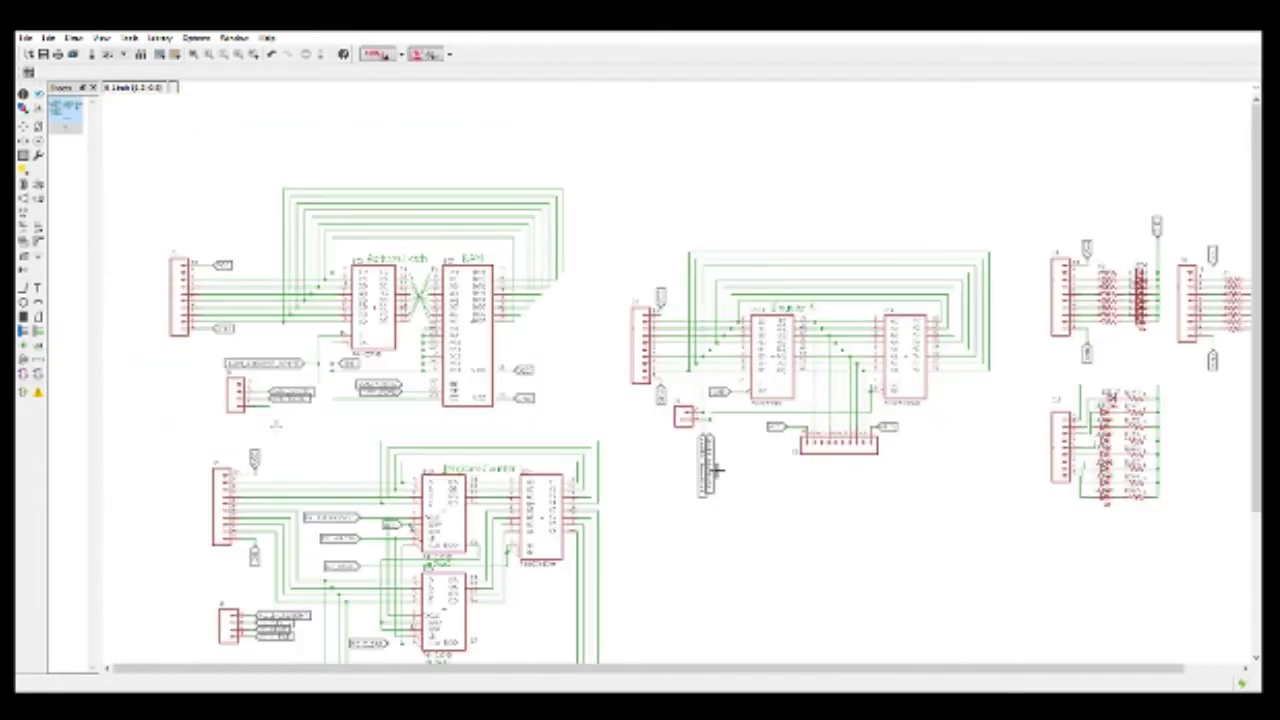
pyautogui.scroll(2, 946, 336)
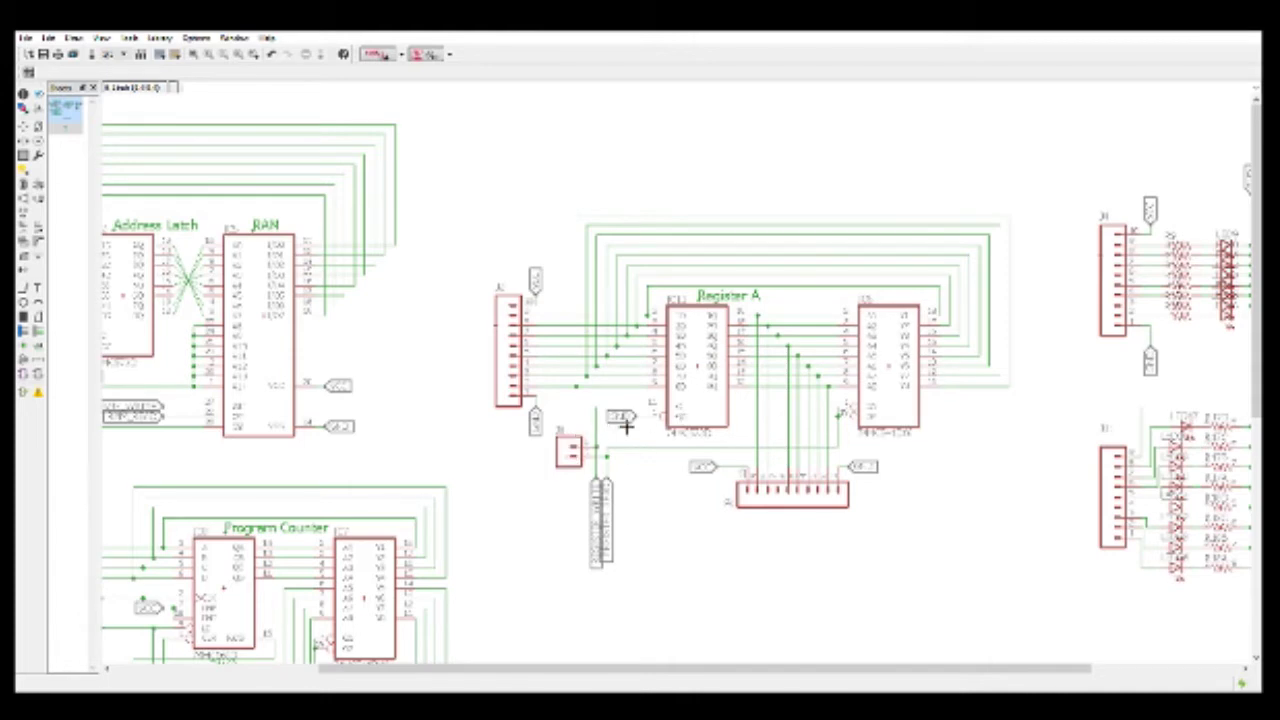
pyautogui.scroll(-4, 622, 420)
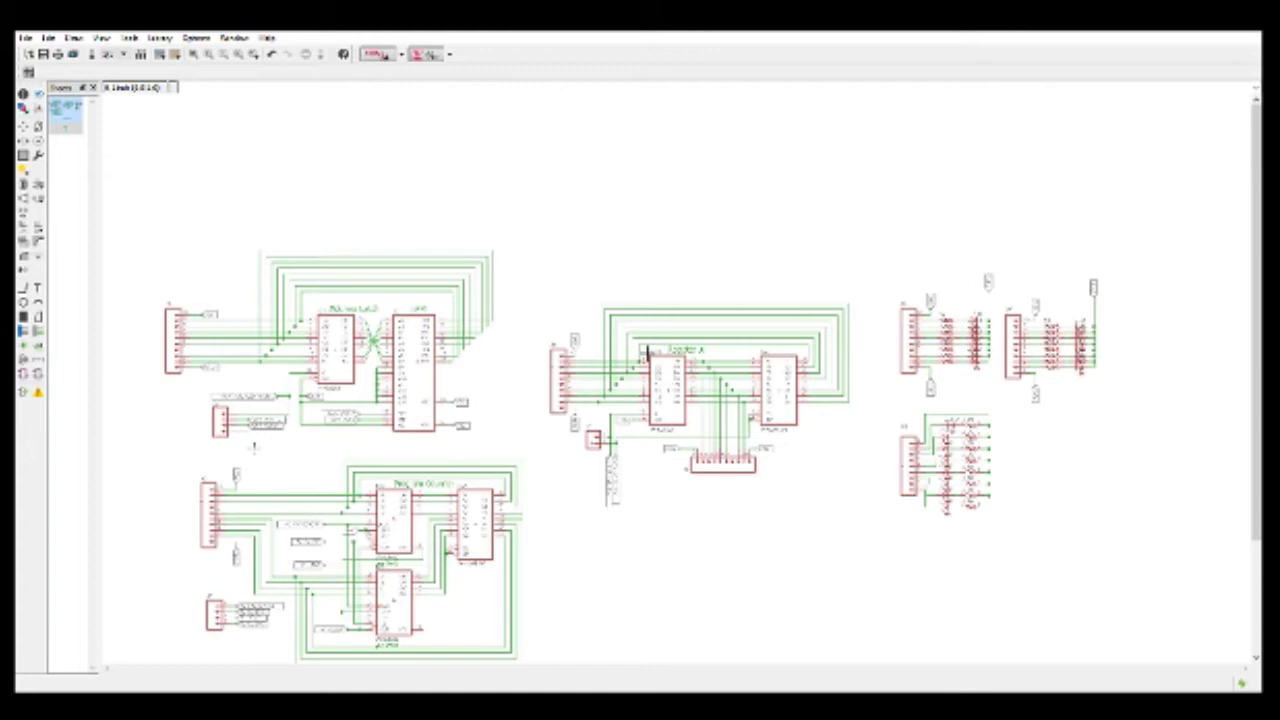
pyautogui.scroll(5, 1005, 329)
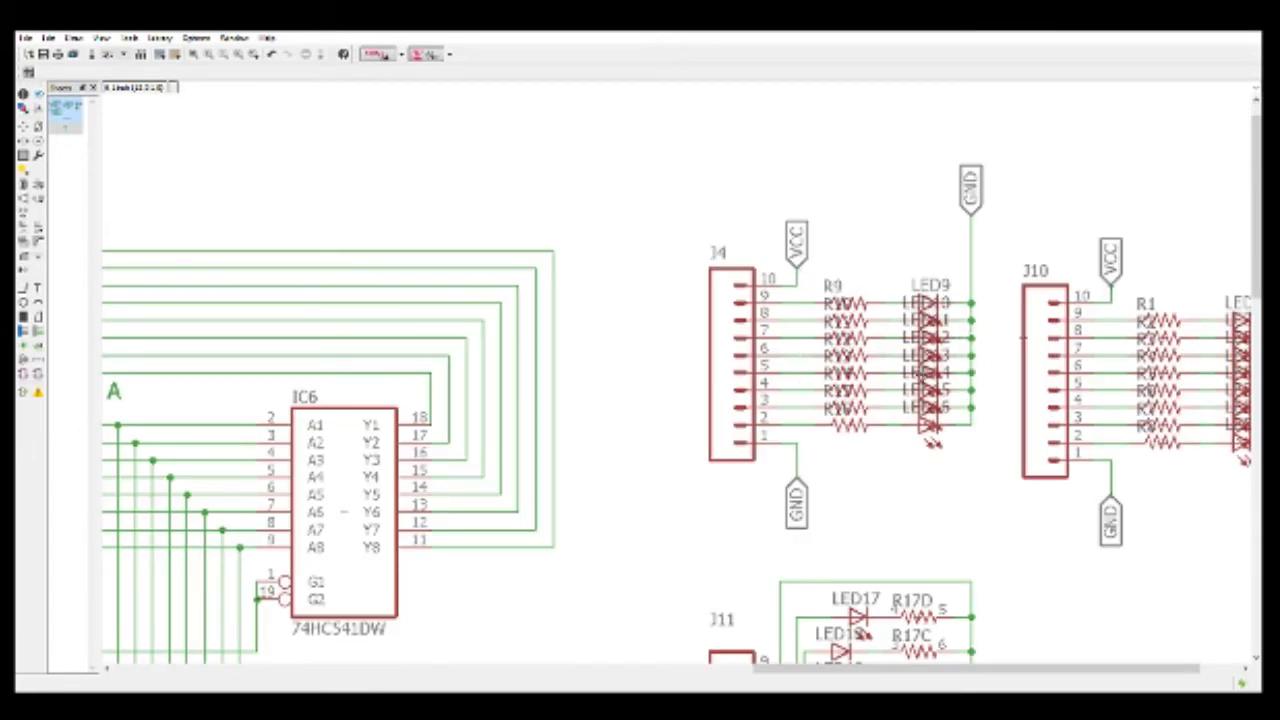
pyautogui.scroll(-3, 868, 400)
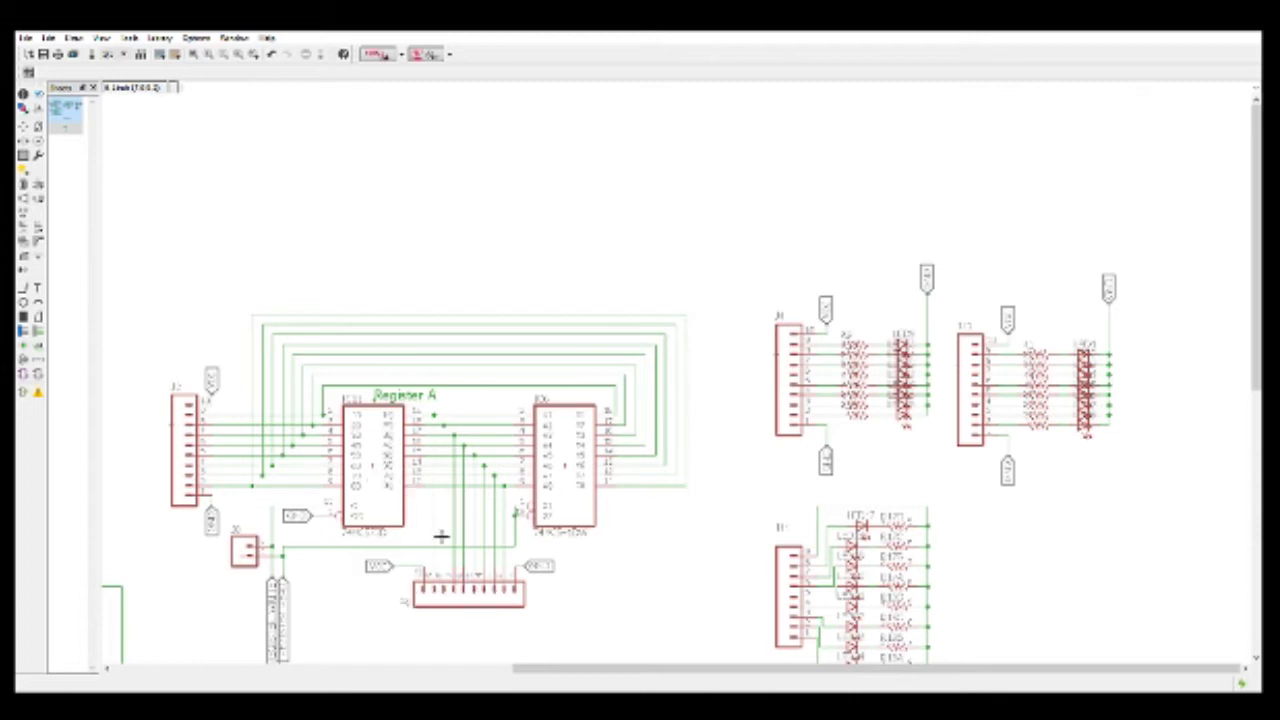
pyautogui.scroll(-6, 430, 560)
pyautogui.scroll(5, 340, 555)
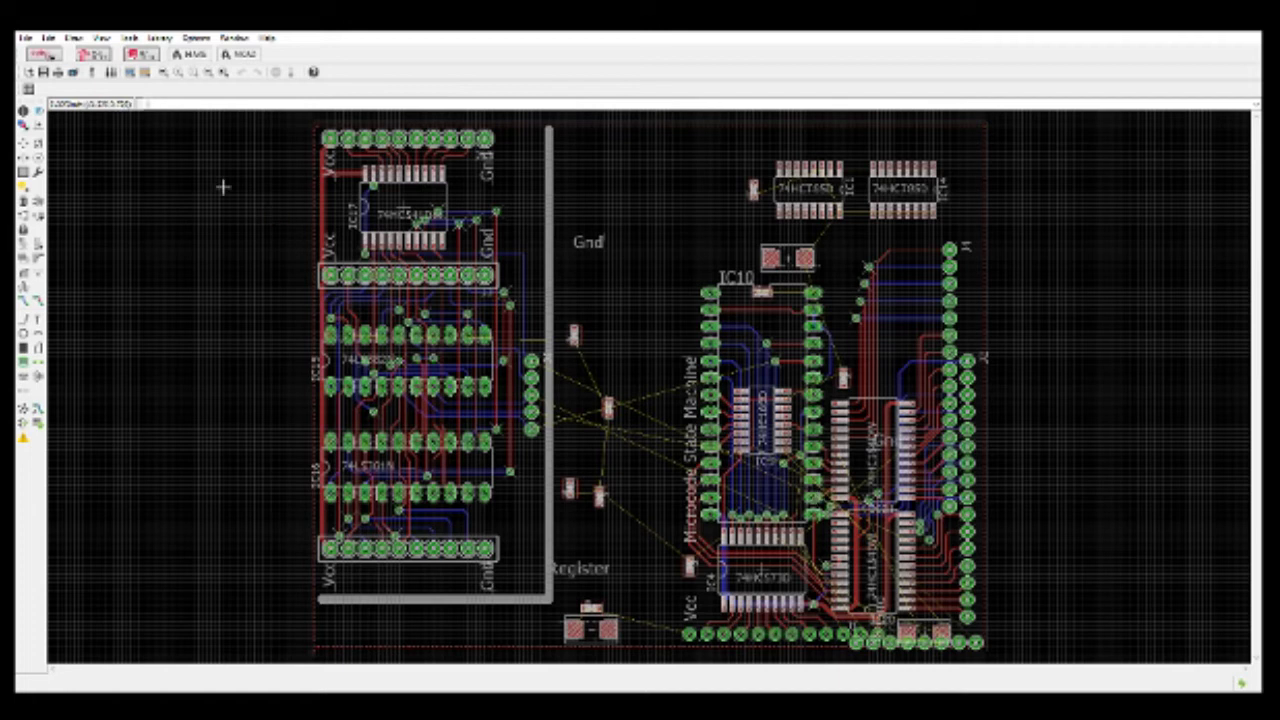
# Step: Switch from the board layout back to the CPU card schematic
pyautogui.click(92, 73)
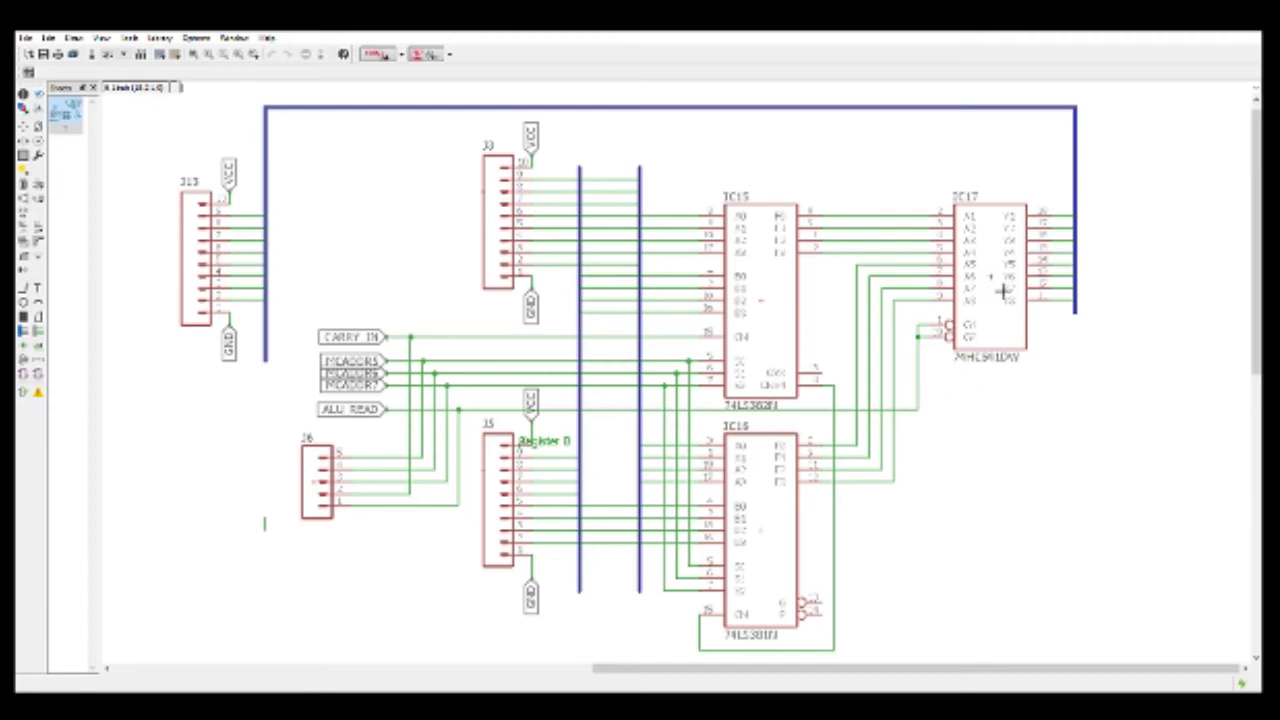
# Step: Zoom in on the Microcode State Machine's counter, instruction register and EEPROMs
pyautogui.scroll(-3, 471, 423)
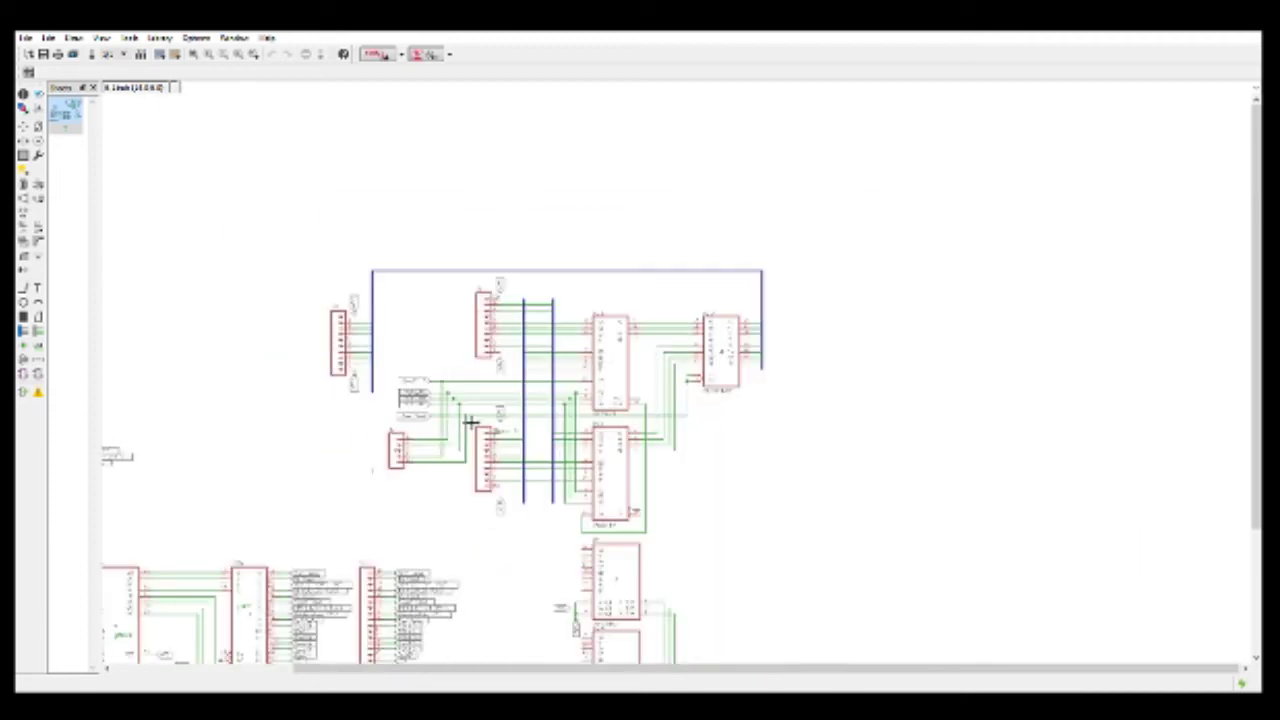
pyautogui.scroll(2, 471, 423)
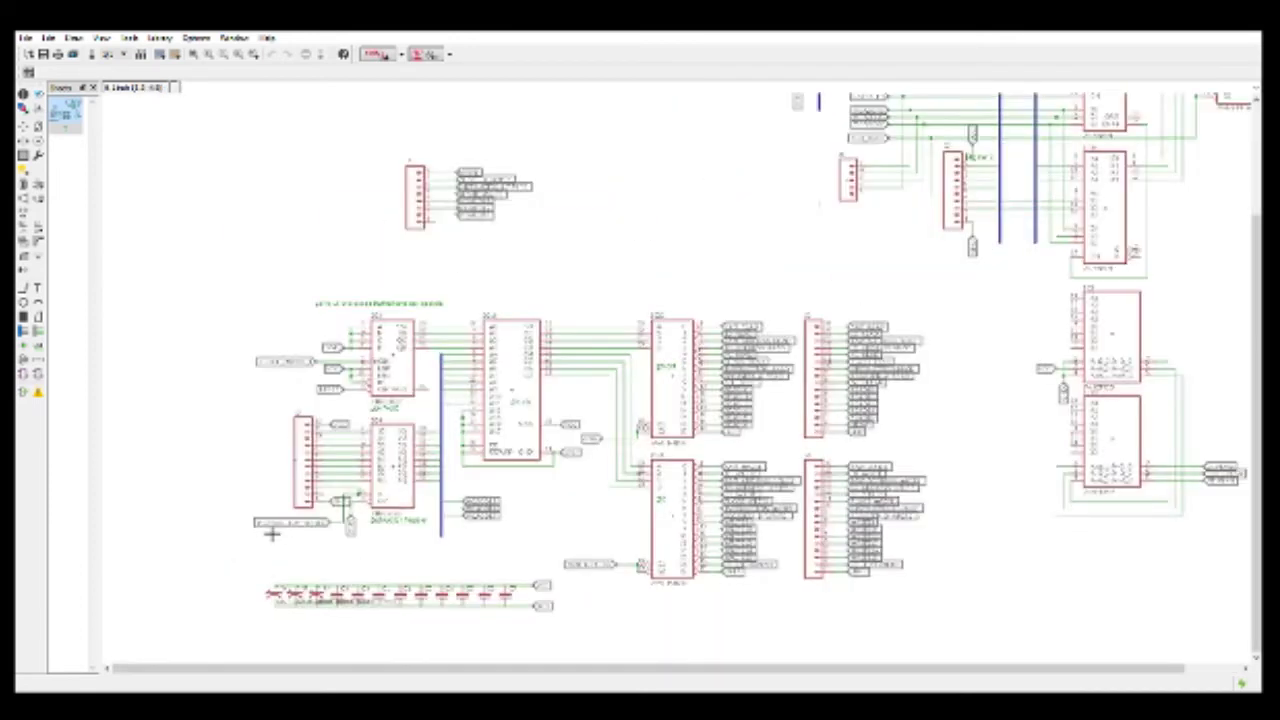
pyautogui.scroll(2, 609, 437)
pyautogui.scroll(-1, 734, 431)
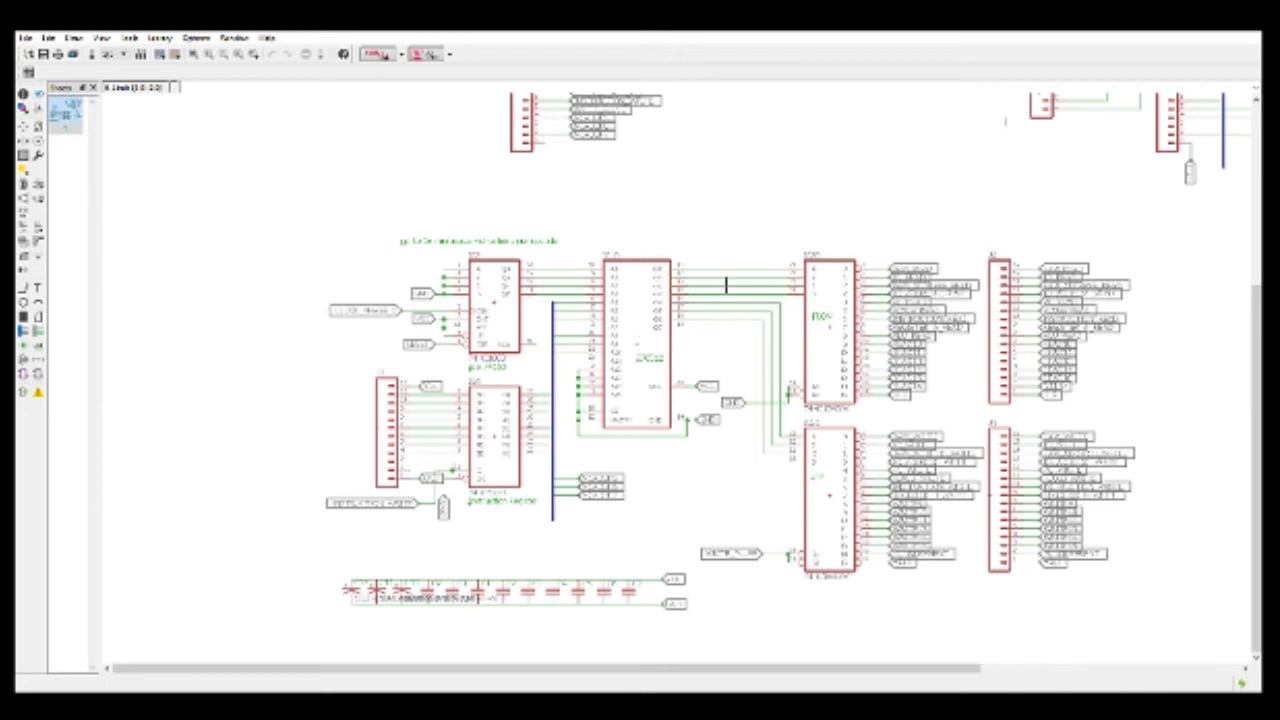
# Step: Zoom out to show the state machine alongside the register and ALU circuits
pyautogui.scroll(1, 812, 350)
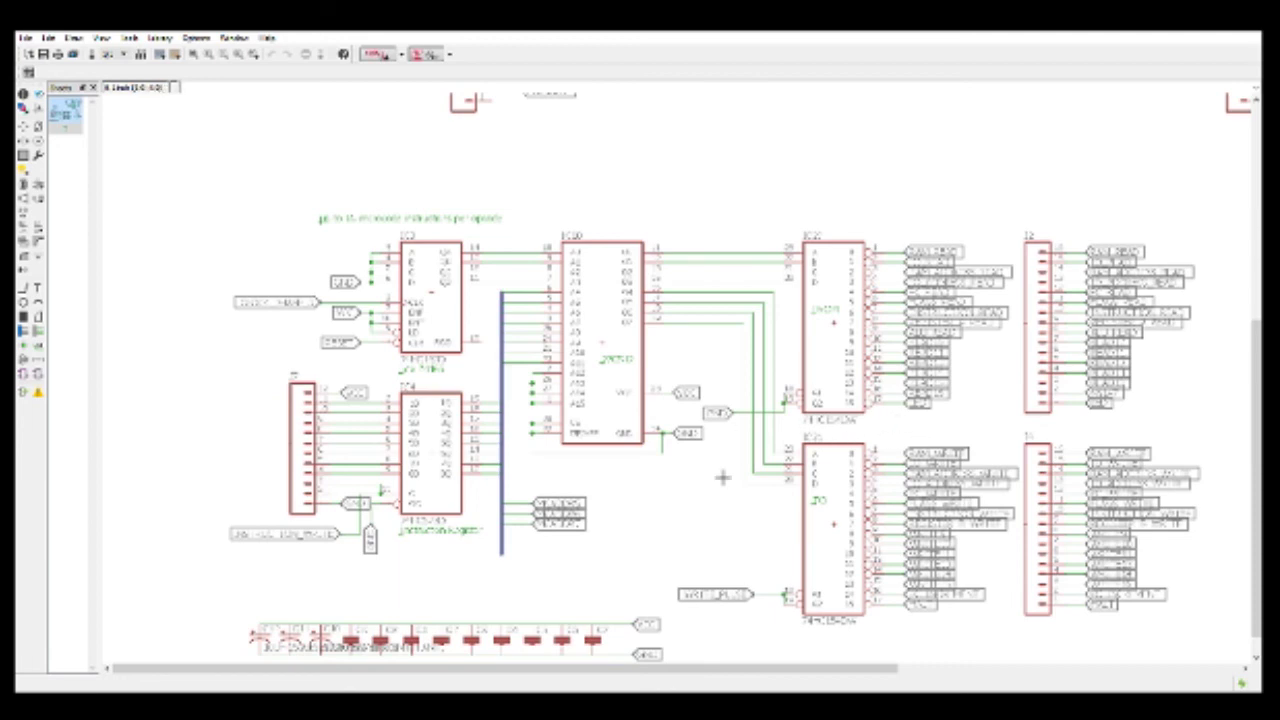
pyautogui.scroll(-1, 673, 502)
pyautogui.scroll(-1, 673, 502)
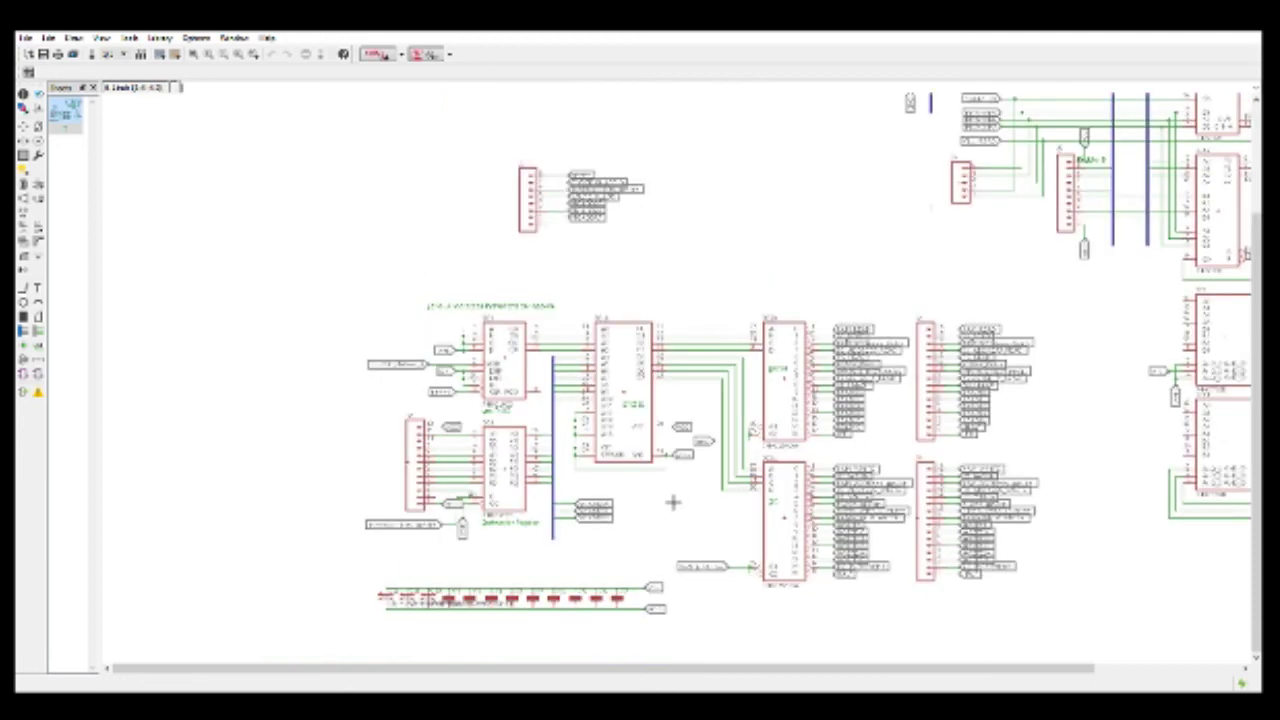
pyautogui.scroll(1, 673, 502)
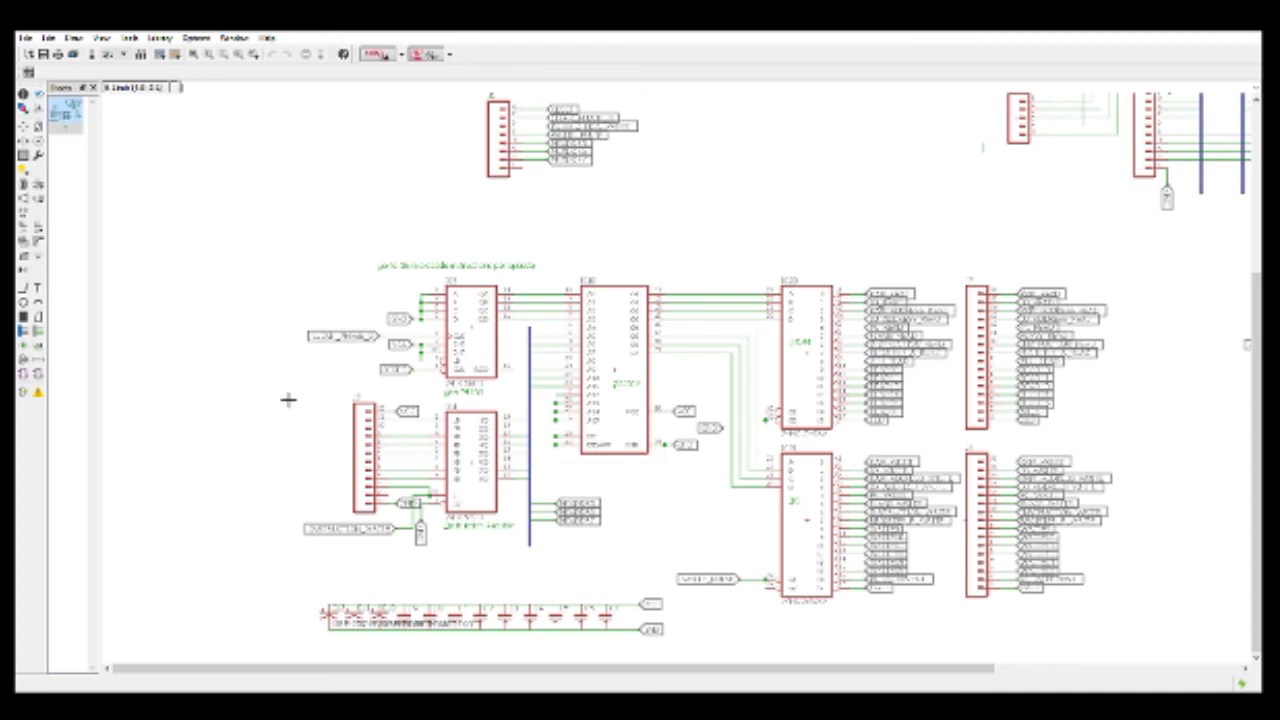
pyautogui.scroll(-2, 288, 400)
pyautogui.scroll(1, 985, 399)
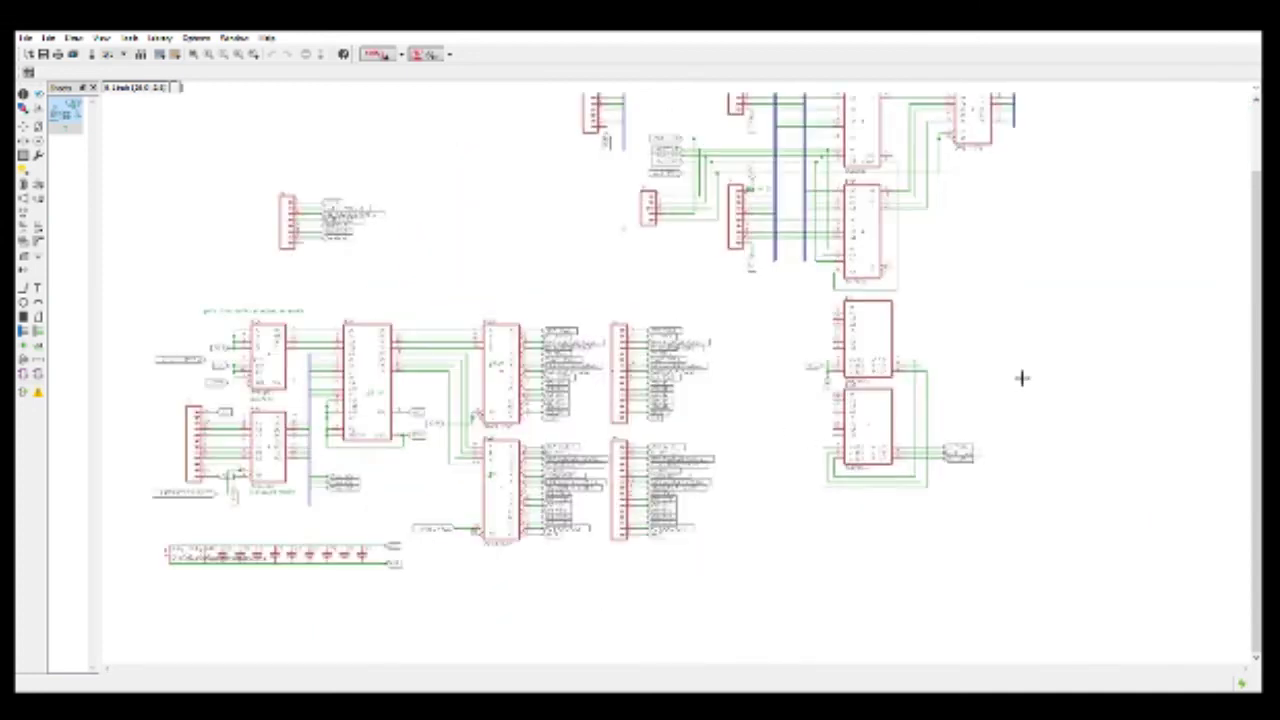
pyautogui.scroll(3, 1022, 377)
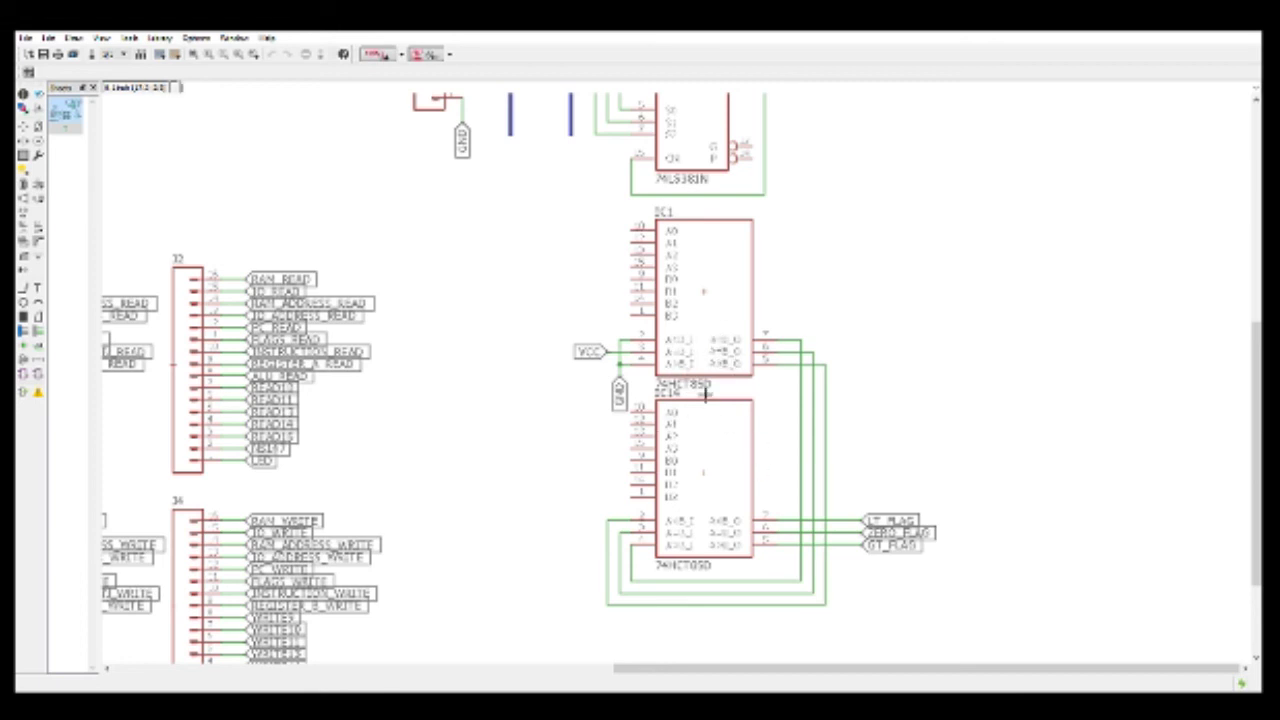
pyautogui.scroll(-1, 705, 395)
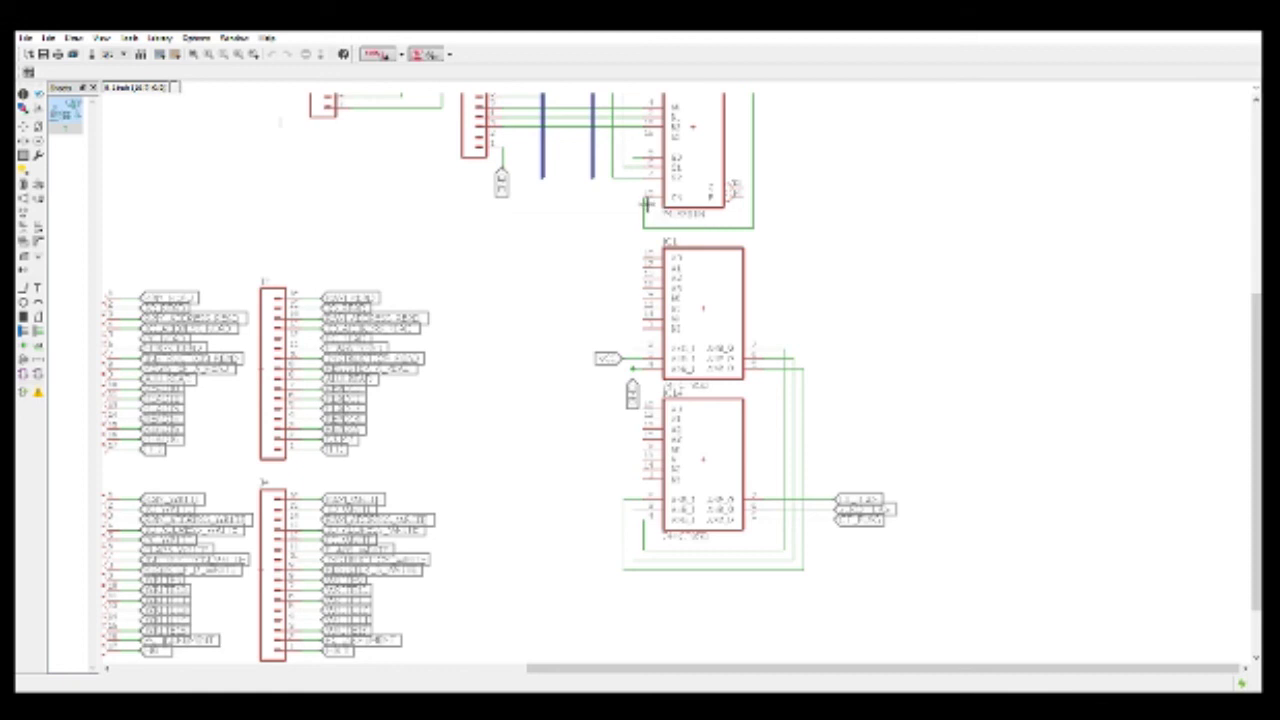
pyautogui.scroll(3, 900, 509)
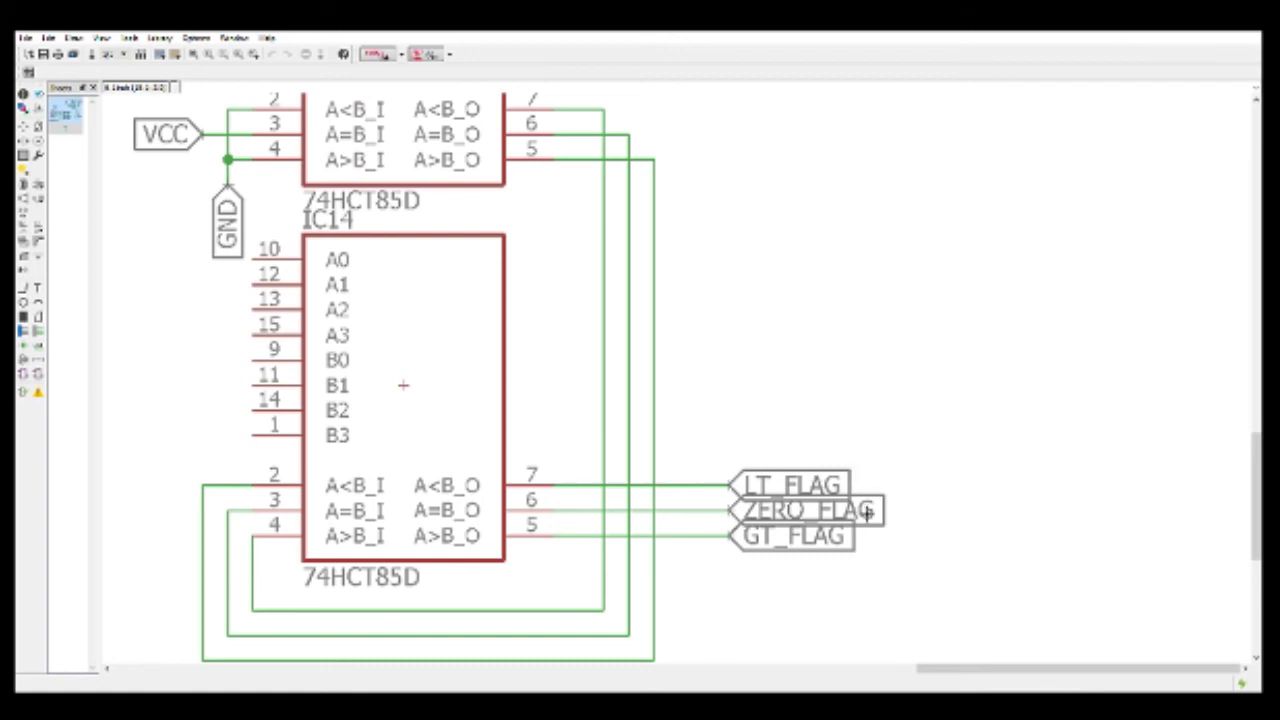
pyautogui.scroll(-2, 793, 509)
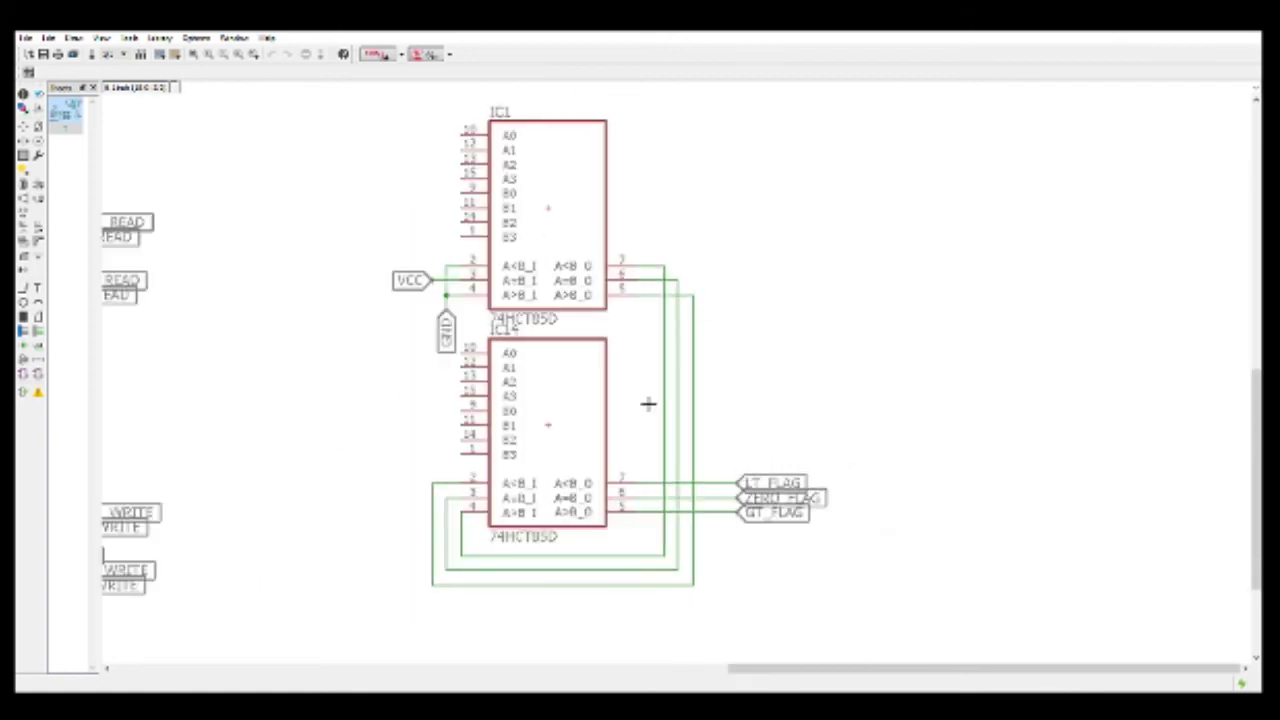
pyautogui.scroll(-1, 587, 358)
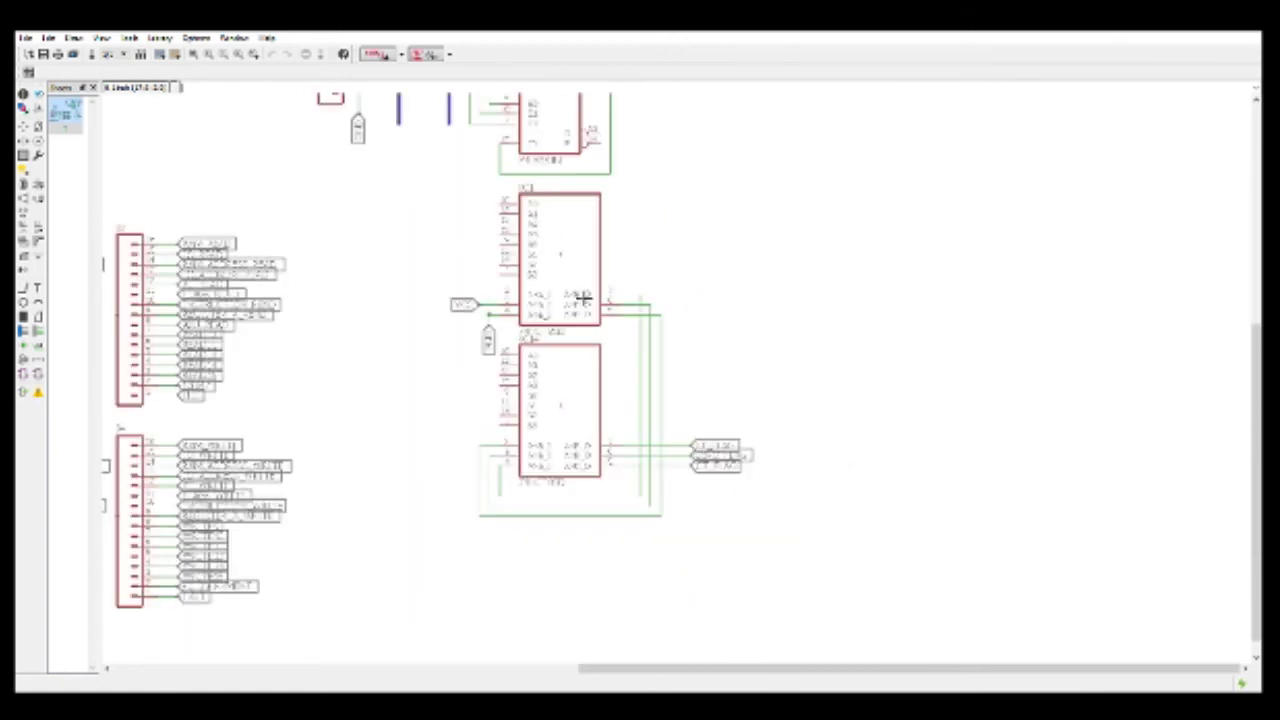
pyautogui.scroll(-2, 549, 342)
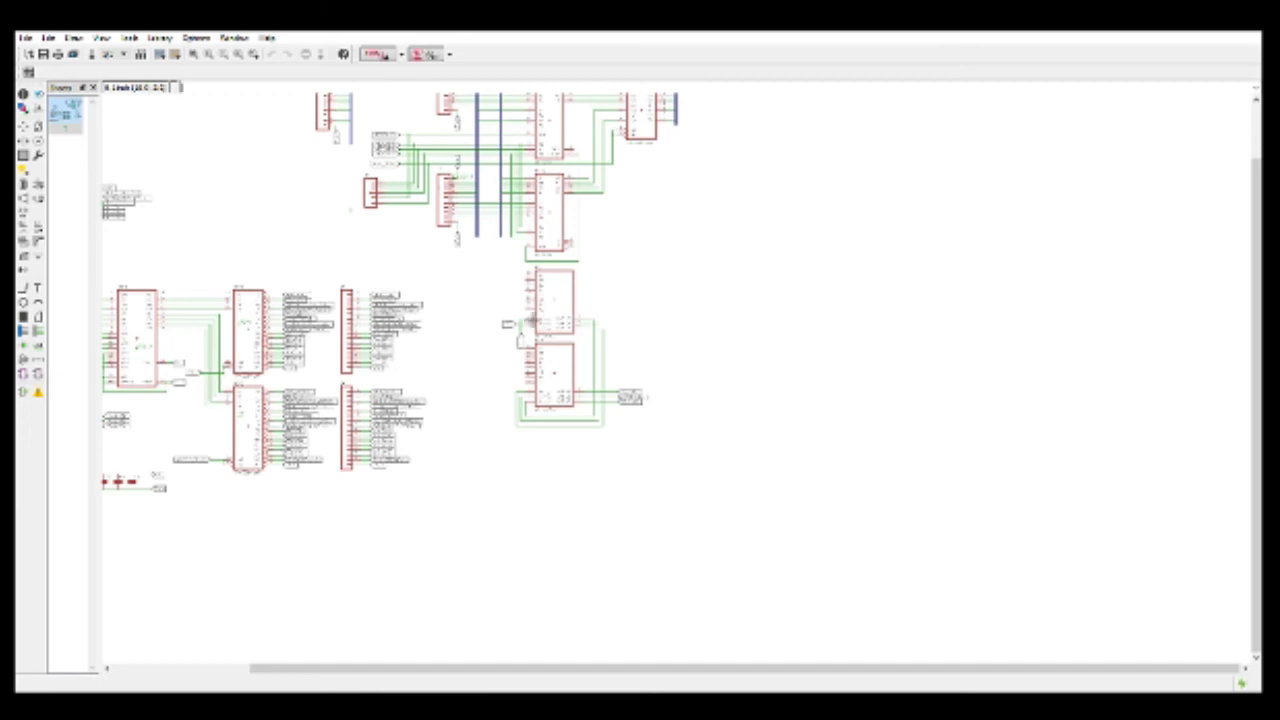
pyautogui.scroll(2, 549, 287)
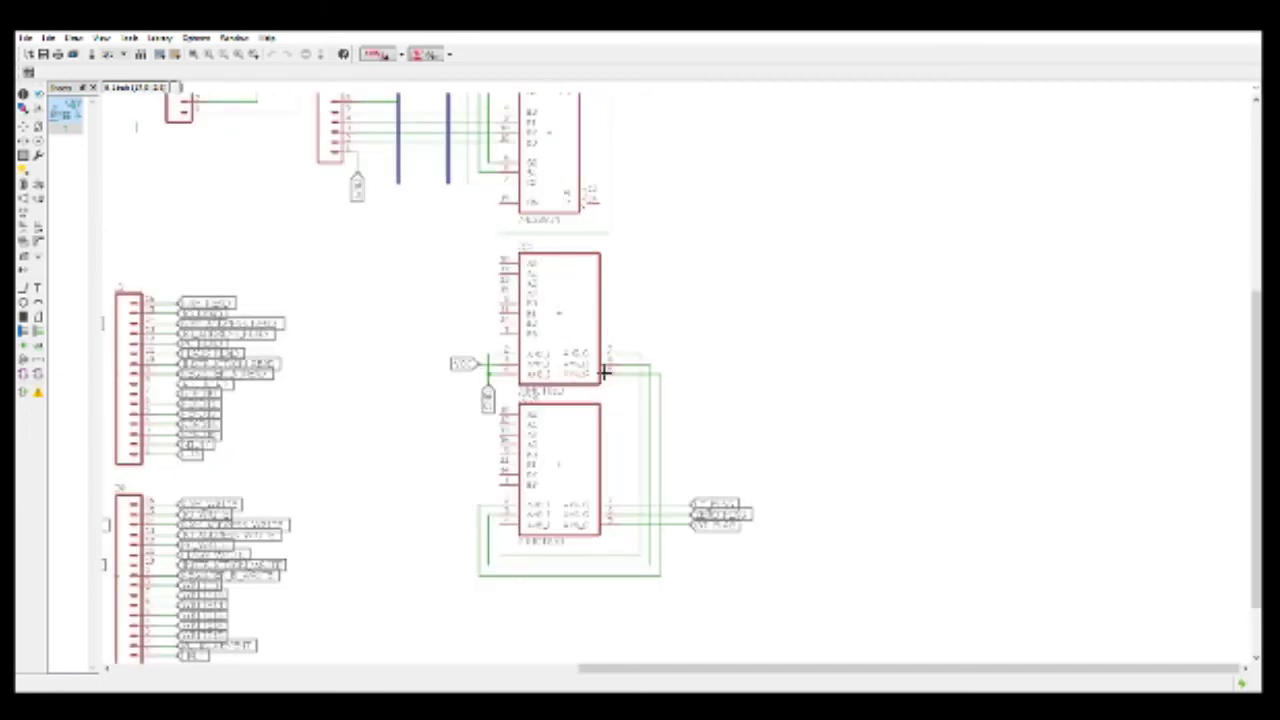
pyautogui.scroll(-6, 590, 409)
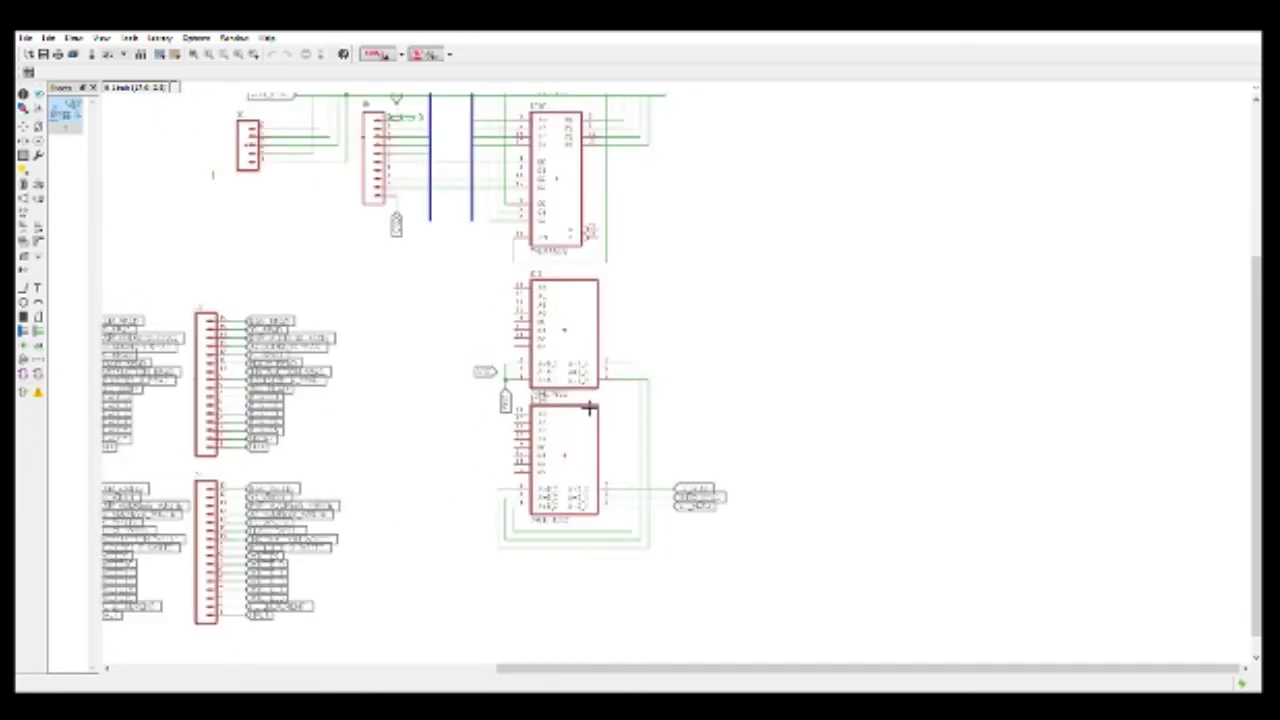
pyautogui.scroll(1, 210, 335)
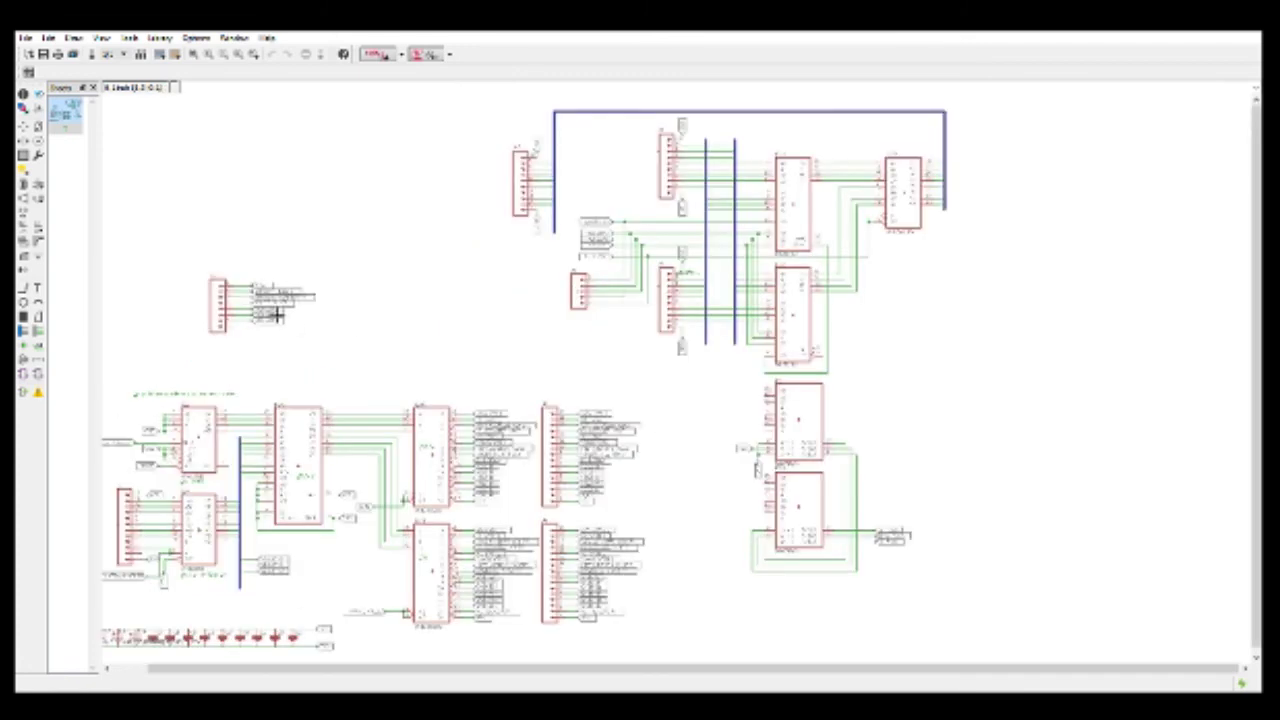
pyautogui.scroll(-2, 249, 335)
pyautogui.scroll(2, 132, 413)
pyautogui.scroll(1, 132, 413)
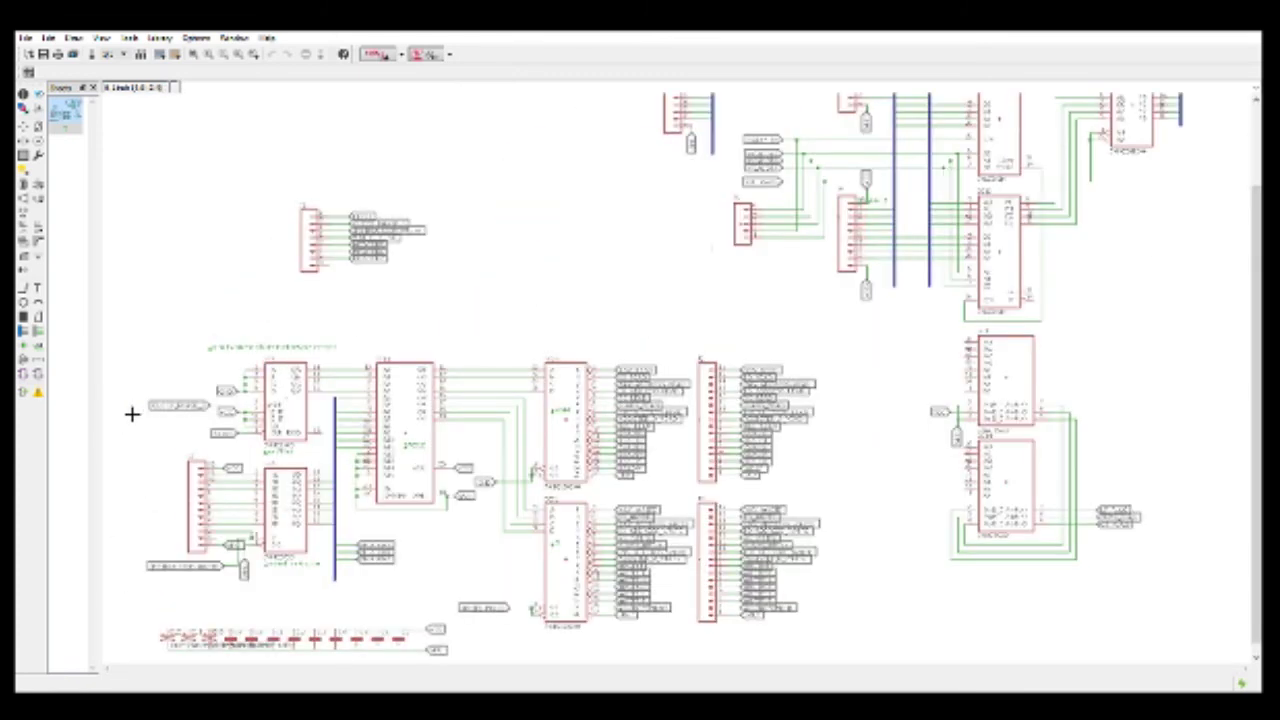
pyautogui.scroll(-1, 129, 409)
pyautogui.scroll(-1, 149, 386)
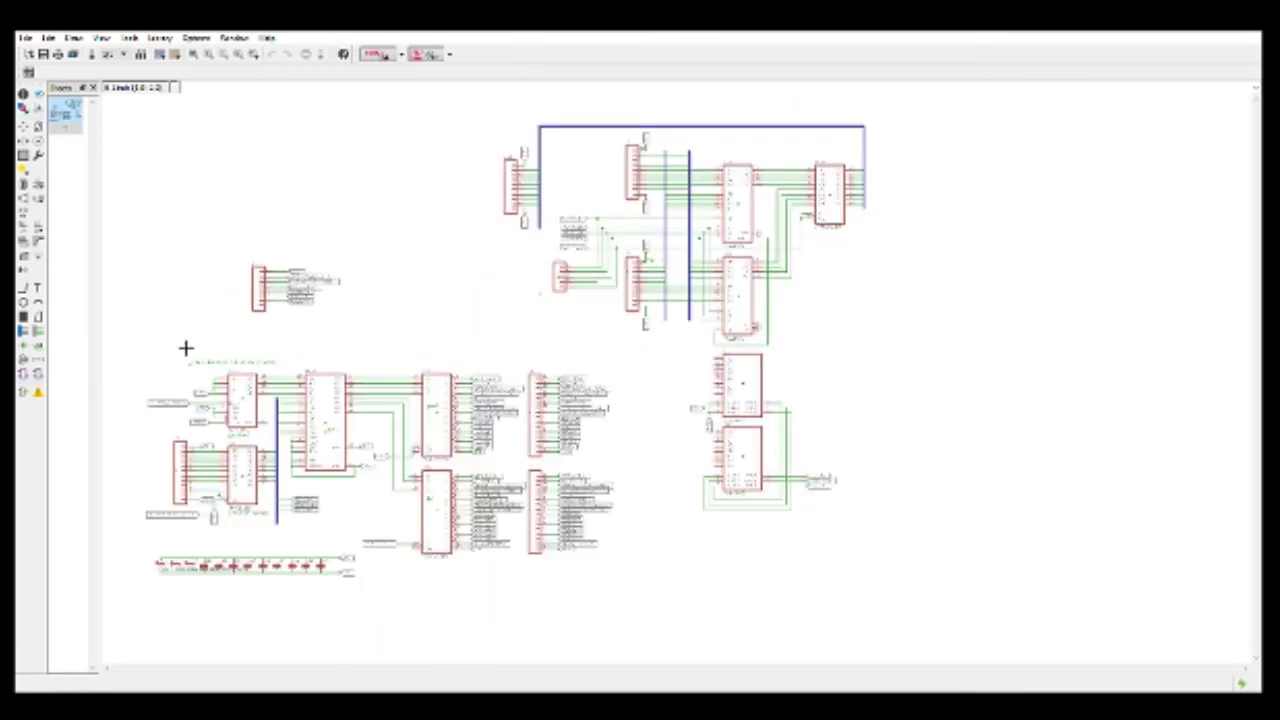